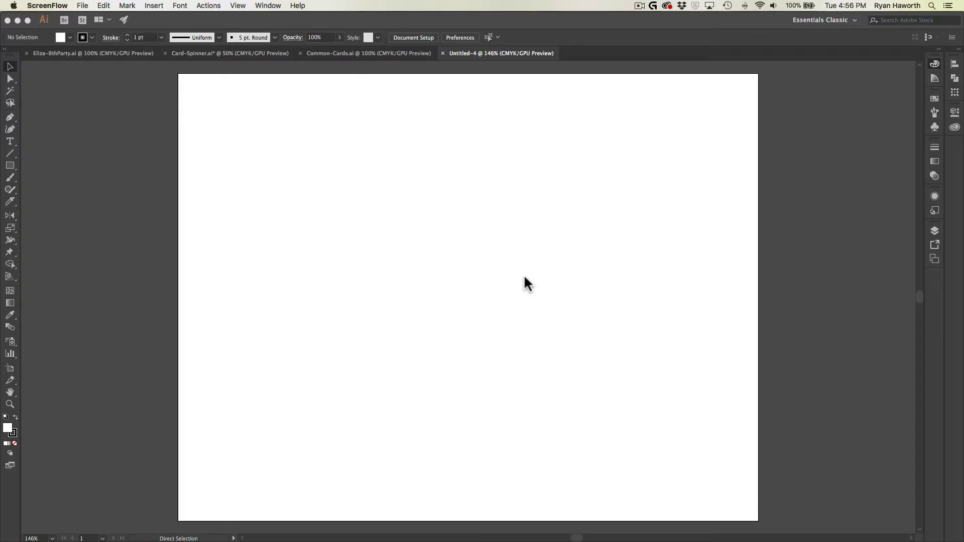
Draw a 792 × 612 pt rectangle covering the whole artboard
key(m)
click(38, 161)
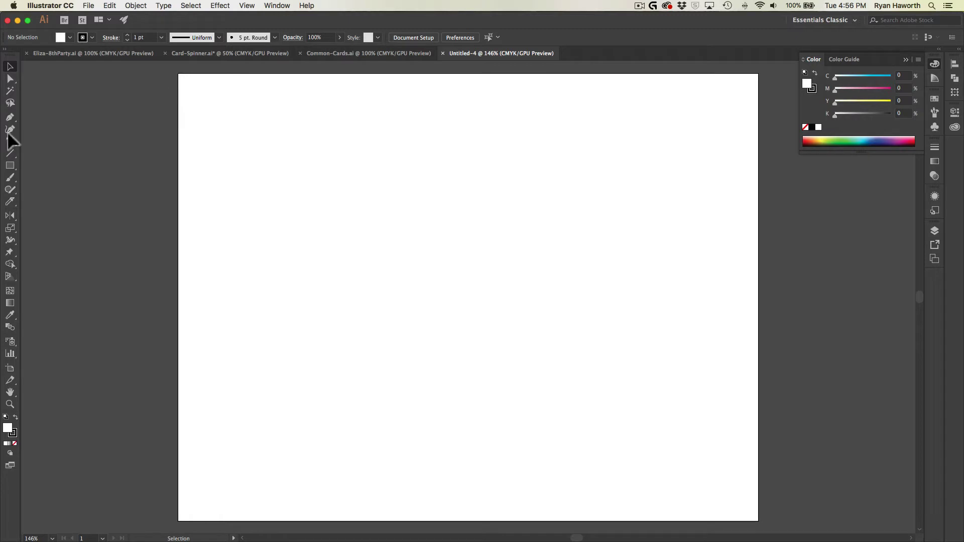
click(10, 166)
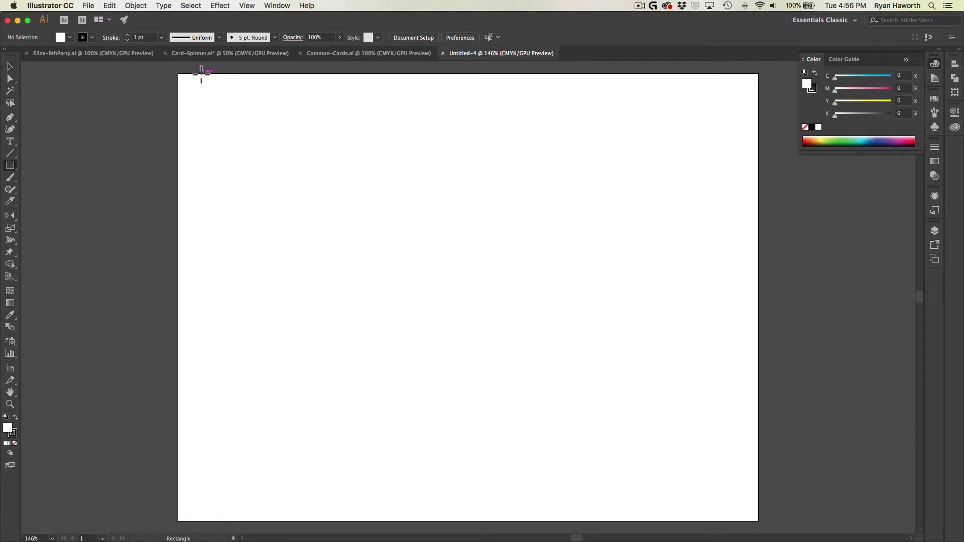
drag(178, 73, 759, 350)
scroll(788, 340, up, 4)
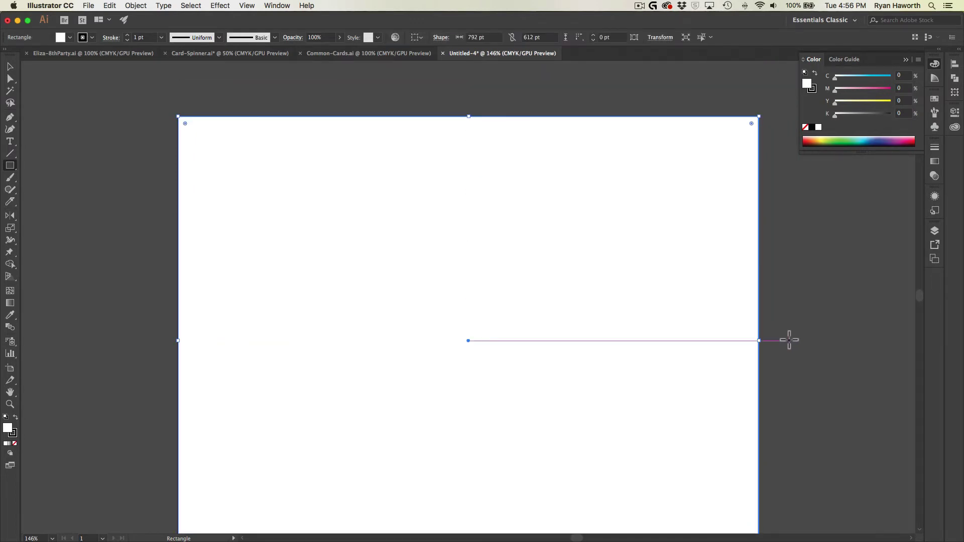
scroll(789, 340, down, 2)
Give the rectangle a solid black fill and deselect it
key(shift+d)
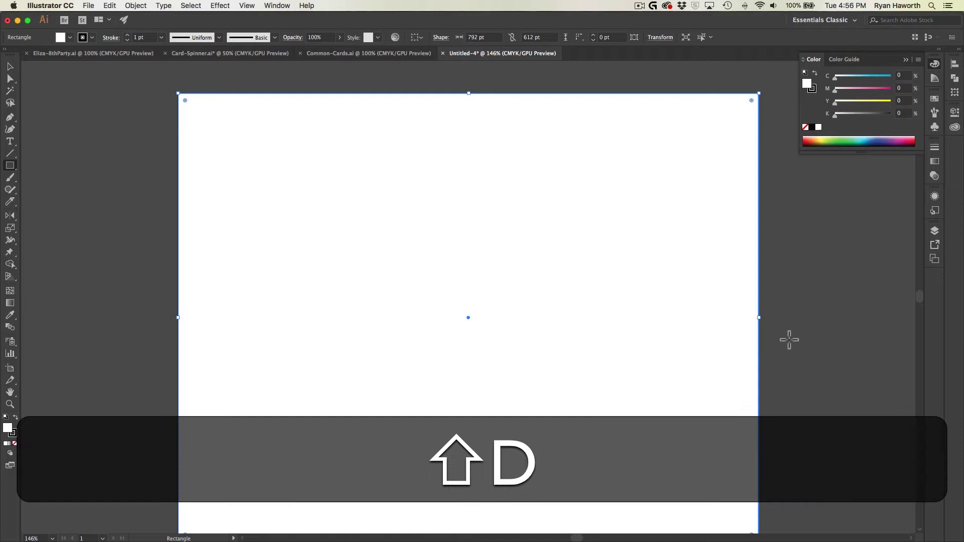
key(shift+x)
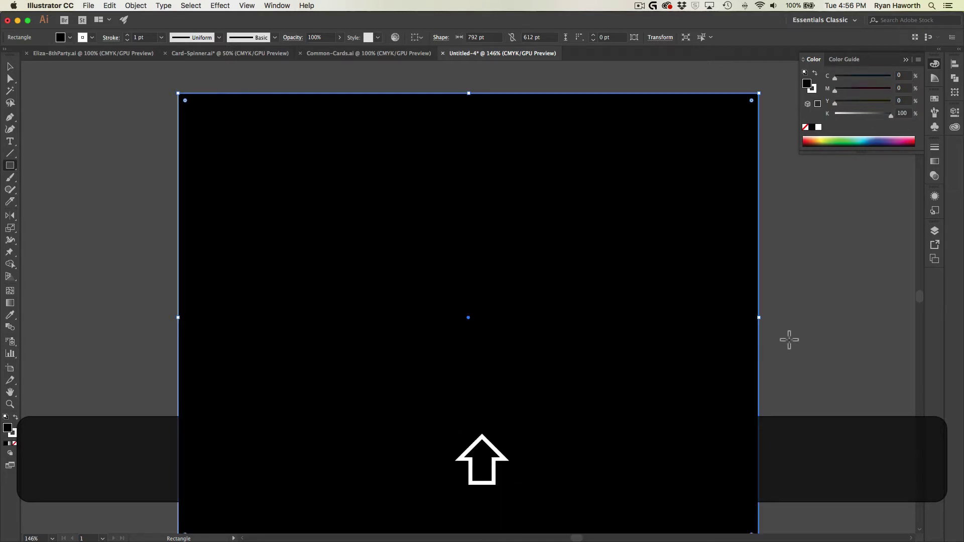
key(slash)
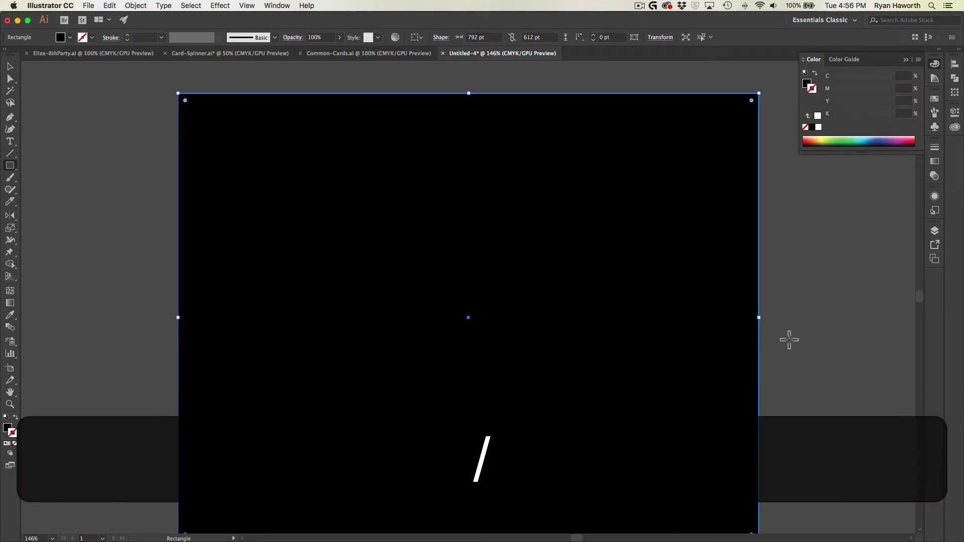
key(super+z)
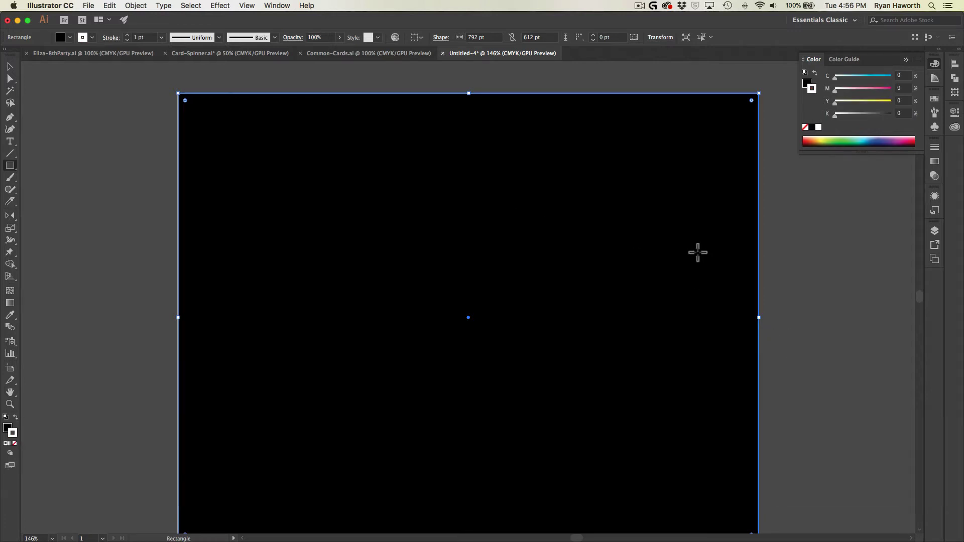
key(v)
click(810, 249)
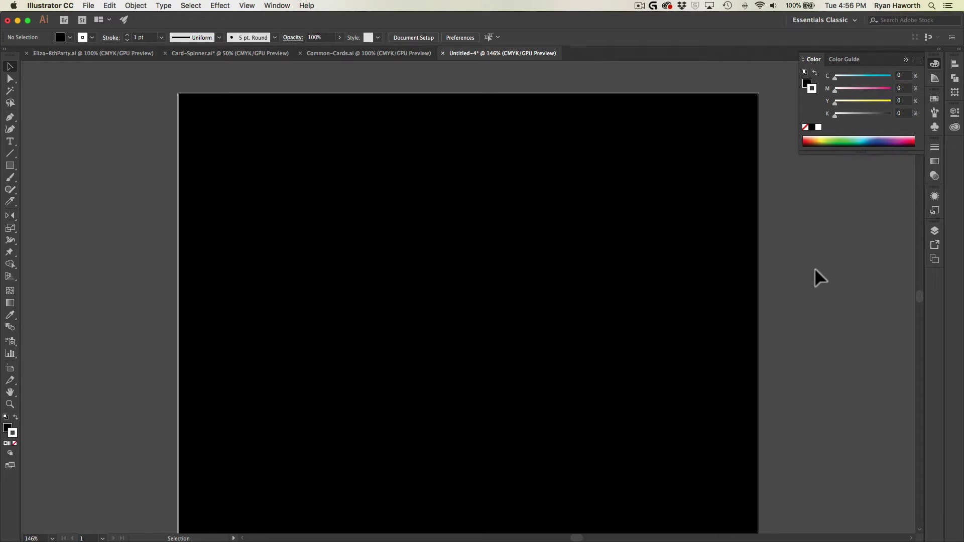
click(10, 200)
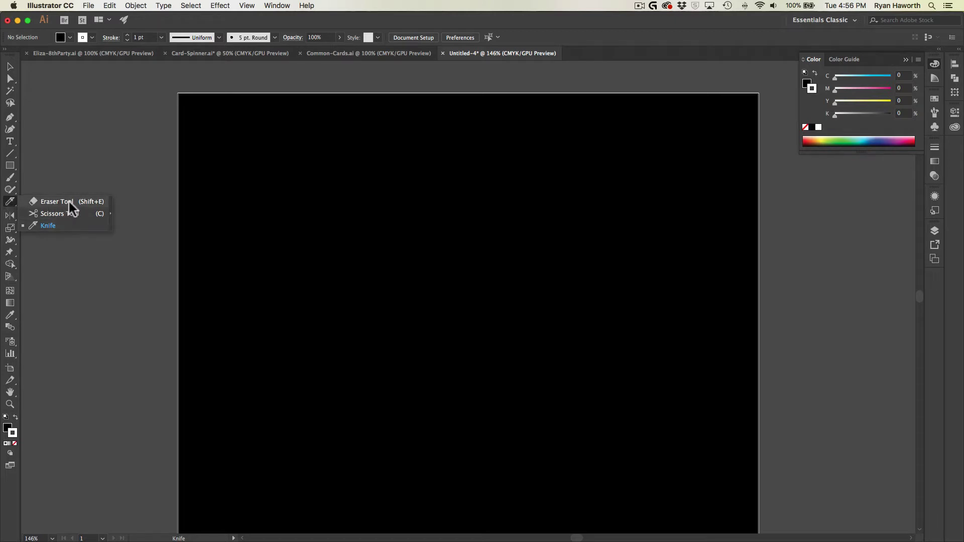
click(59, 225)
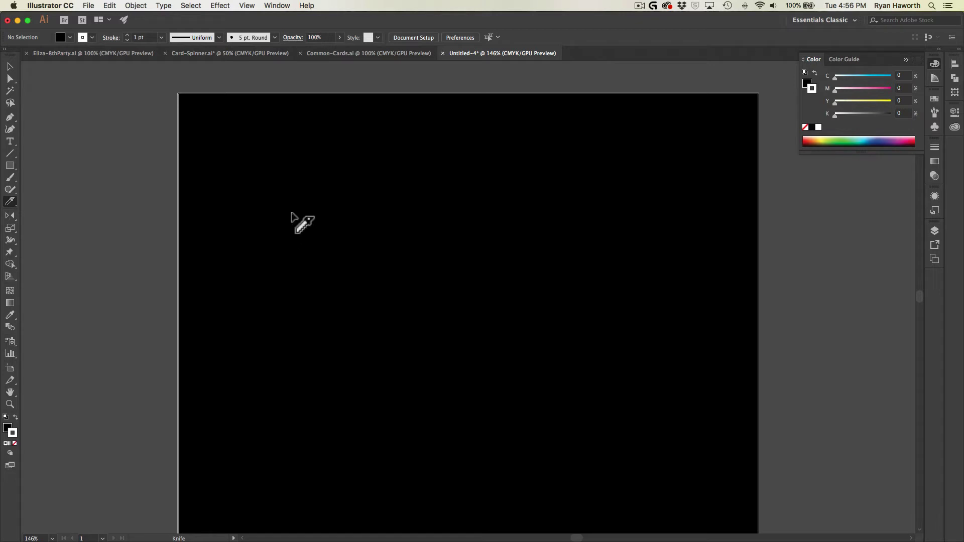
mouse_move(294, 213)
mouse_down()
mouse_move(309, 255)
mouse_move(351, 277)
mouse_move(401, 255)
mouse_move(375, 219)
mouse_move(322, 208)
mouse_move(301, 199)
mouse_up()
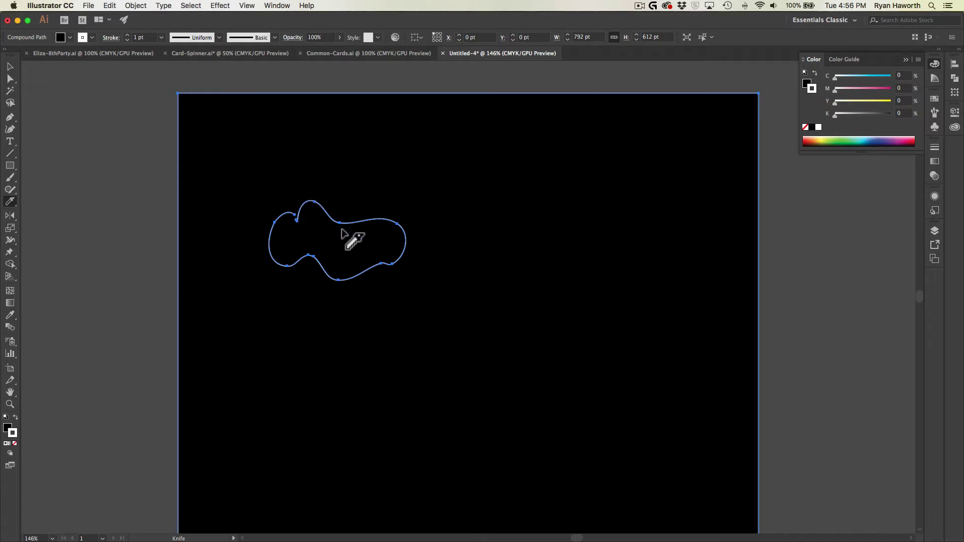
key(super)
key(super+z)
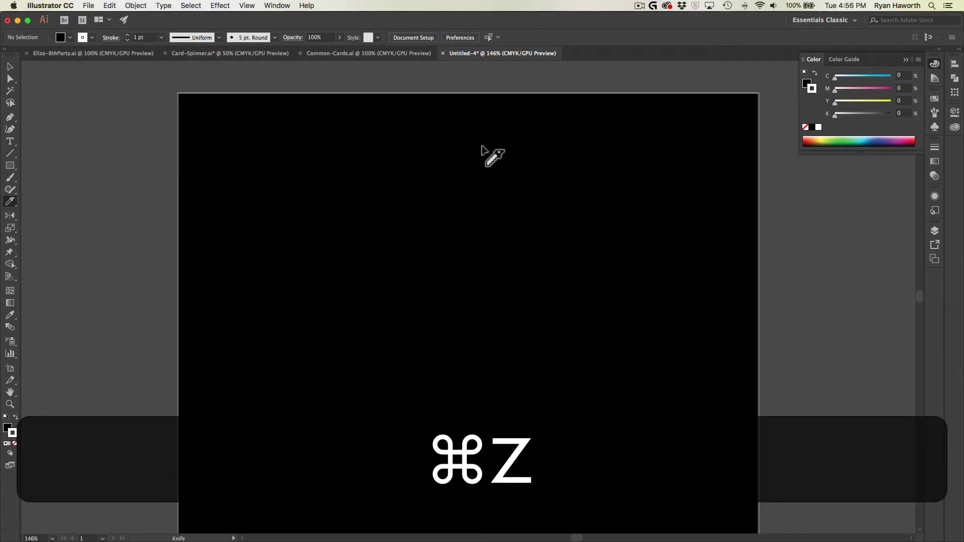
mouse_move(484, 144)
mouse_down()
mouse_move(428, 167)
mouse_move(454, 295)
mouse_move(552, 213)
mouse_move(519, 152)
mouse_move(482, 138)
mouse_up()
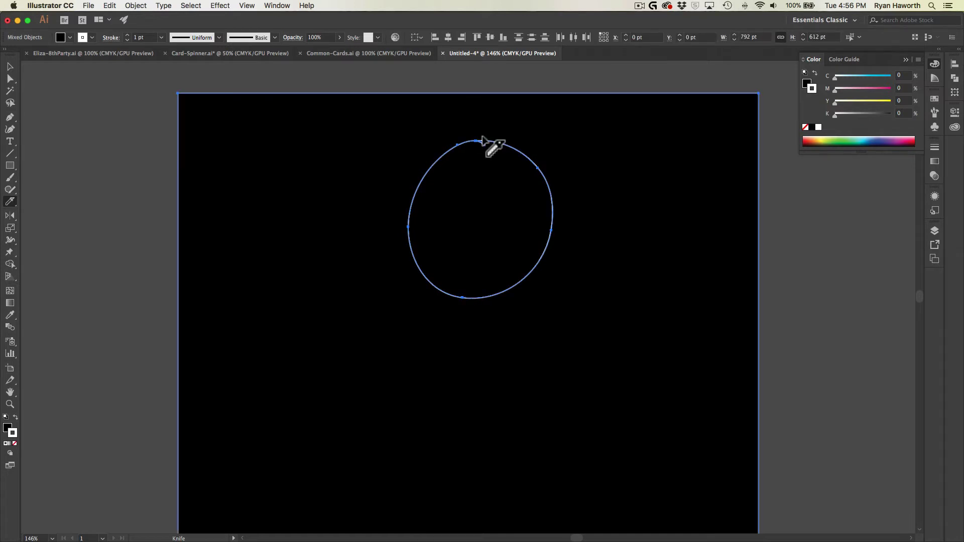
key(v)
click(130, 317)
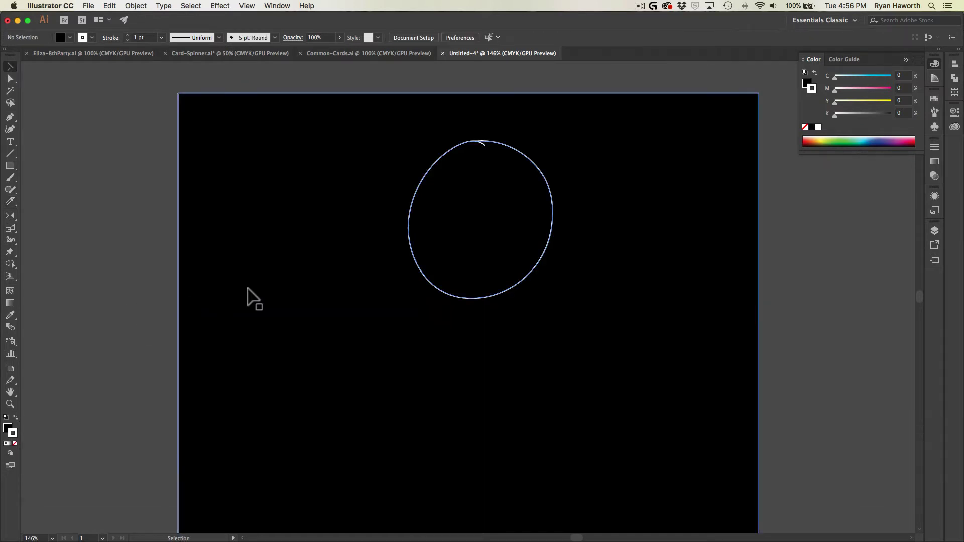
click(481, 209)
key(BackSpace)
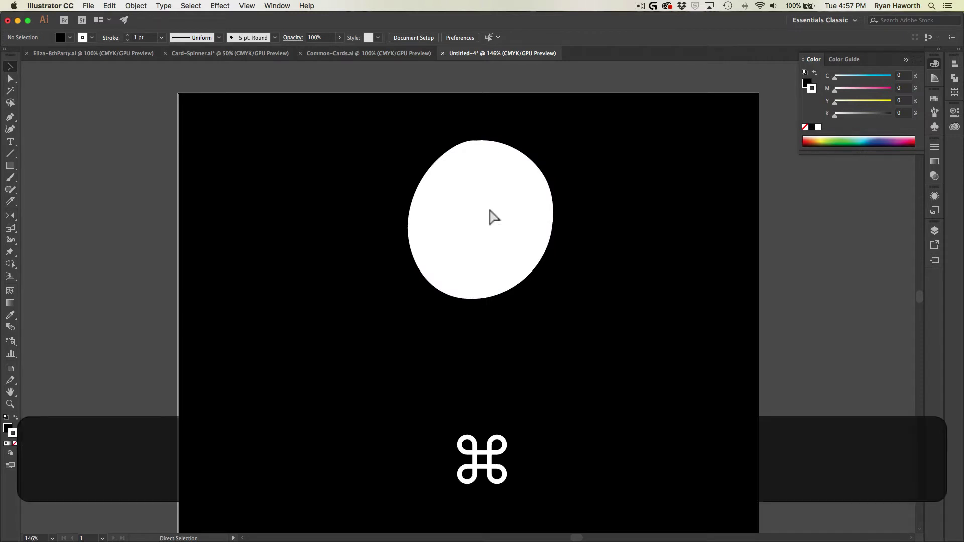
key(super+z)
key(super+z)
key(super+z)
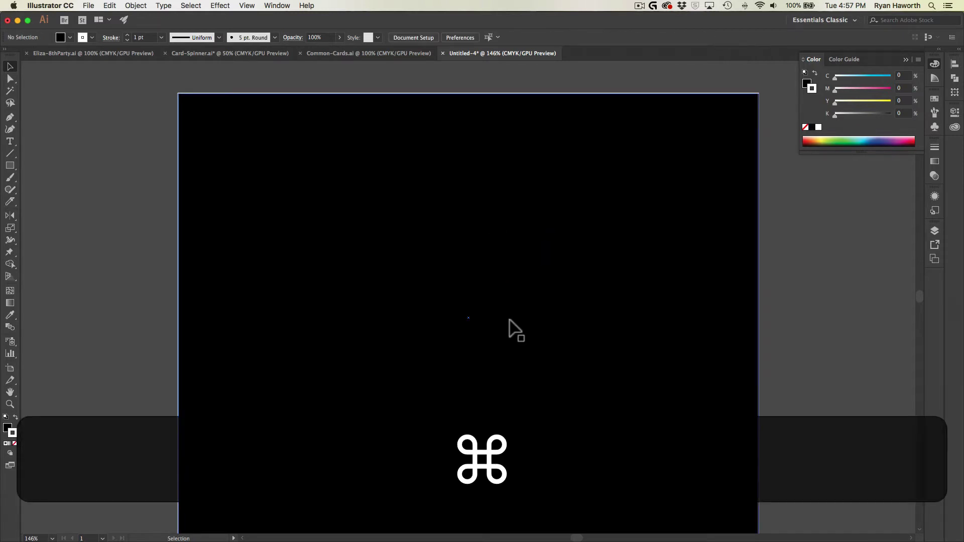
click(94, 348)
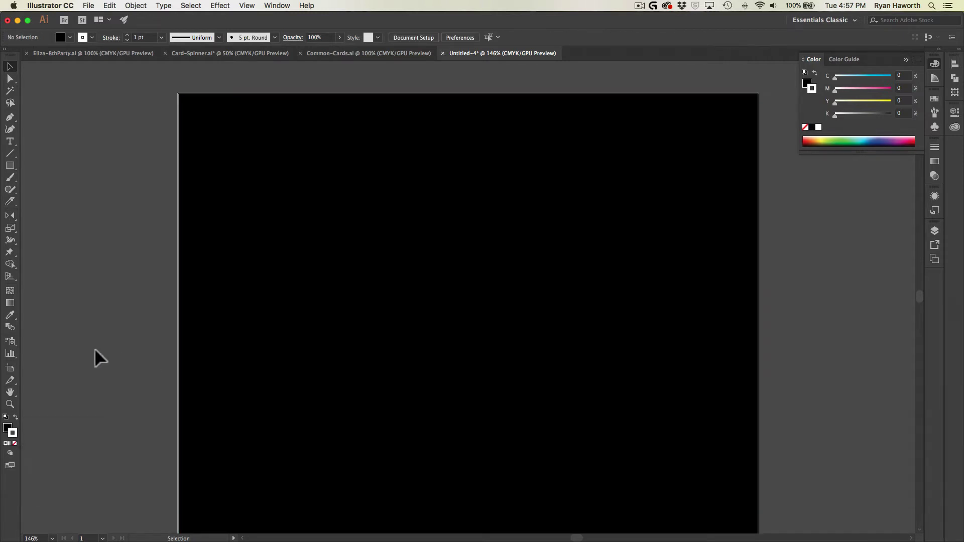
Knife-cut the creature's head-and-body outline, an oval eye, and thin slivers in its arms and body
click(10, 201)
mouse_move(389, 172)
mouse_down()
mouse_move(349, 204)
mouse_move(328, 245)
mouse_move(356, 219)
mouse_move(327, 264)
mouse_move(354, 240)
mouse_move(317, 304)
mouse_move(299, 303)
mouse_move(292, 320)
mouse_move(320, 319)
mouse_move(315, 334)
mouse_move(294, 340)
mouse_move(314, 354)
mouse_move(348, 332)
mouse_move(342, 351)
mouse_move(354, 376)
mouse_move(385, 336)
mouse_move(431, 345)
mouse_move(400, 304)
mouse_move(415, 294)
mouse_move(414, 274)
mouse_move(391, 273)
mouse_move(380, 256)
mouse_move(385, 242)
mouse_move(400, 256)
mouse_move(389, 228)
mouse_move(408, 244)
mouse_move(395, 164)
mouse_up()
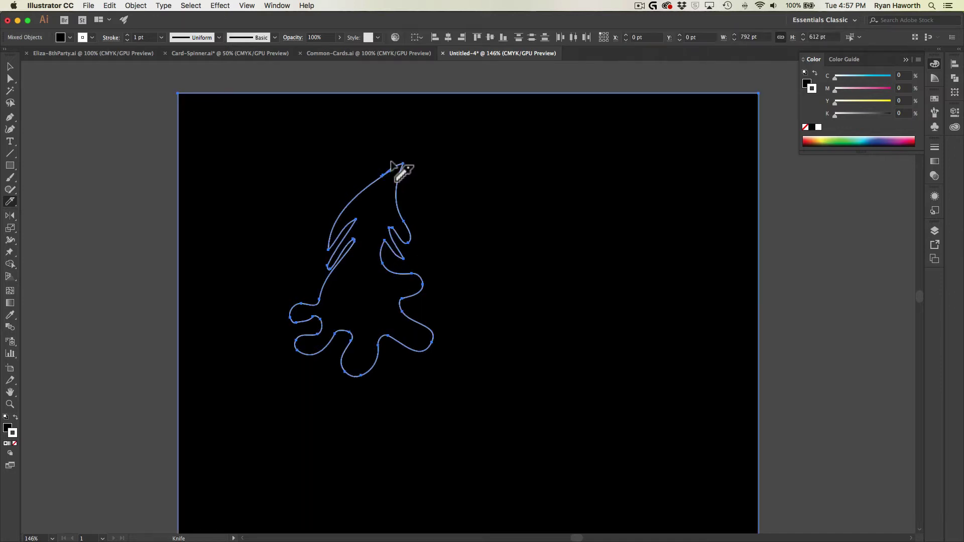
mouse_move(378, 215)
mouse_down()
mouse_move(353, 256)
mouse_move(361, 266)
mouse_move(367, 242)
mouse_move(360, 261)
mouse_up()
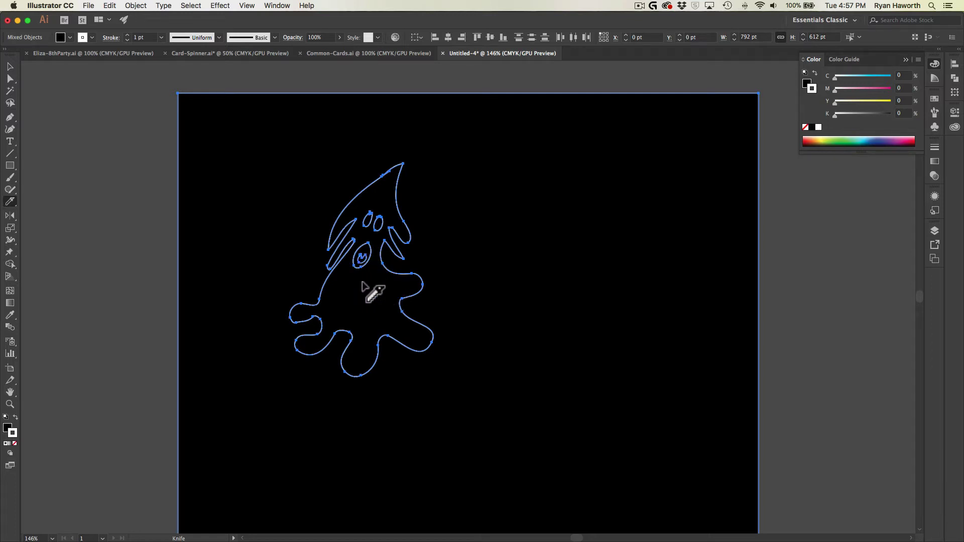
mouse_move(337, 268)
mouse_down()
mouse_move(328, 301)
mouse_move(340, 265)
mouse_up()
mouse_move(346, 221)
mouse_down()
mouse_move(384, 180)
mouse_move(354, 220)
mouse_up()
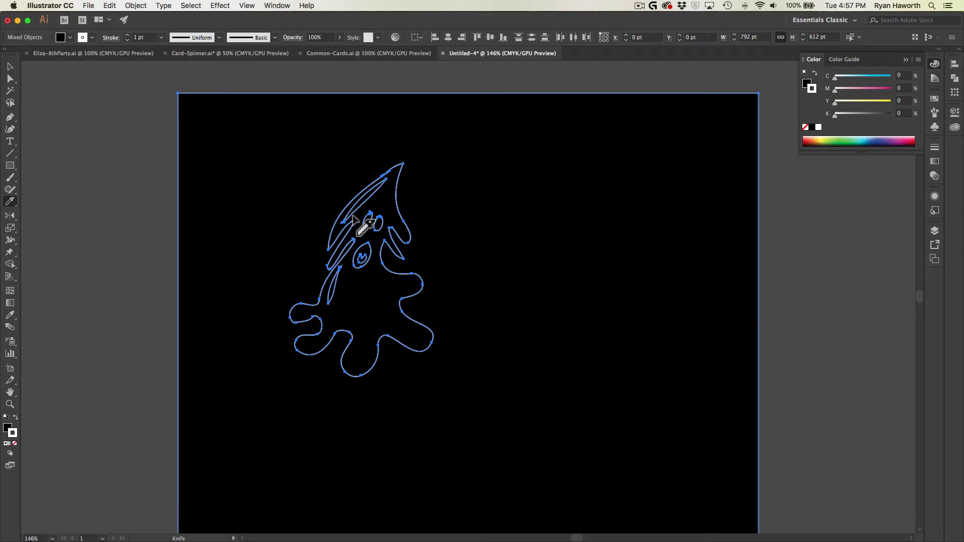
drag(396, 279, 422, 279)
mouse_move(419, 329)
mouse_down()
mouse_move(430, 345)
mouse_move(424, 331)
mouse_up()
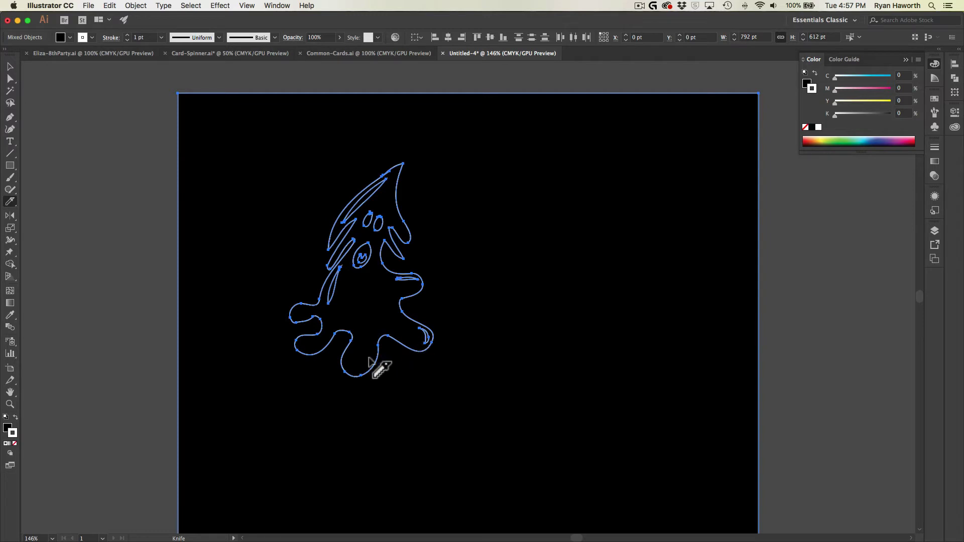
mouse_move(375, 354)
mouse_down()
mouse_move(358, 372)
mouse_move(376, 354)
mouse_up()
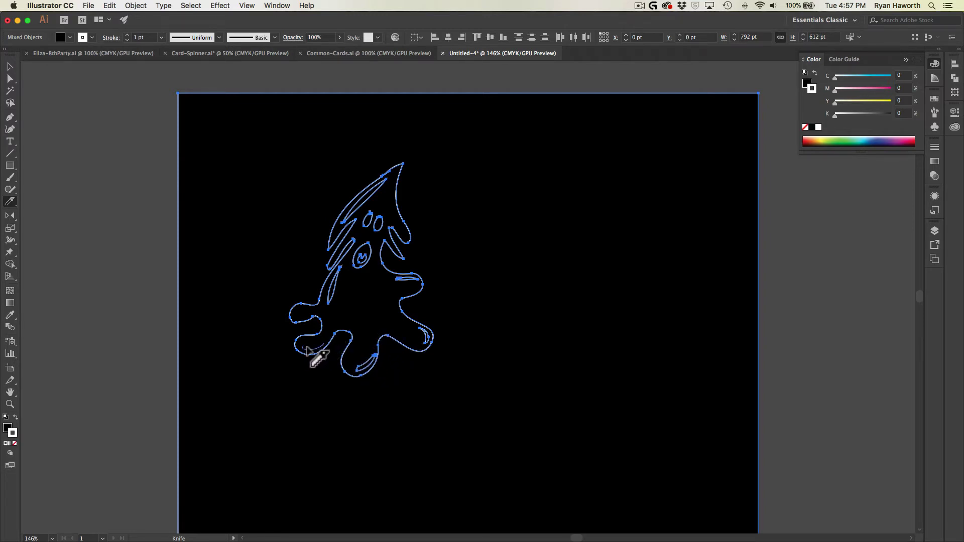
mouse_move(307, 350)
mouse_down()
mouse_move(330, 328)
mouse_move(315, 305)
mouse_move(295, 317)
mouse_move(313, 308)
mouse_up()
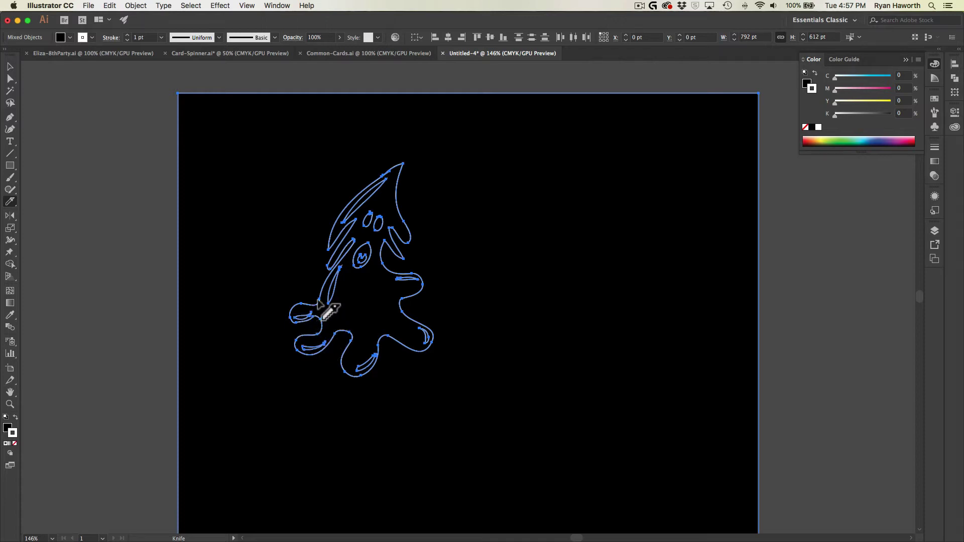
Undo the last two knife cuts and recut across the creature's lower-left lobe
key(super+z)
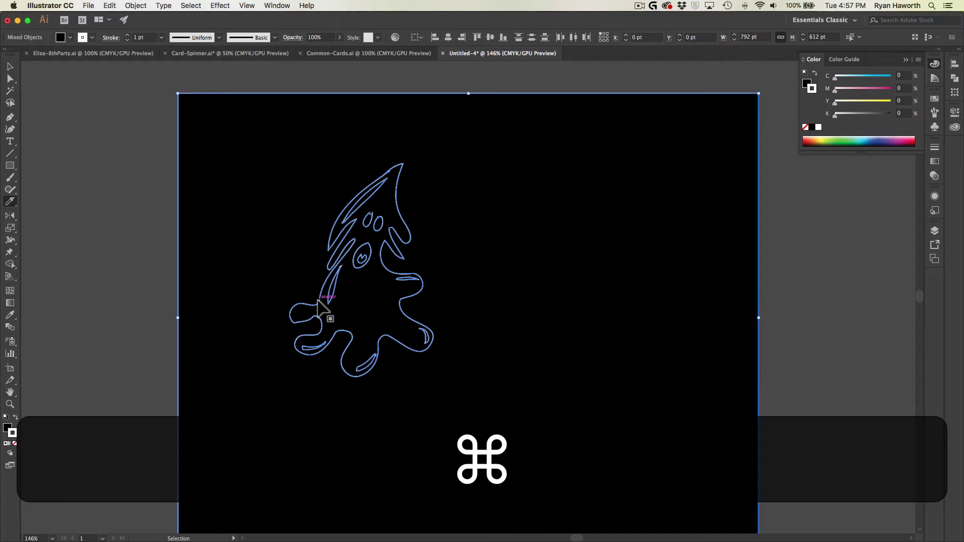
key(super+z)
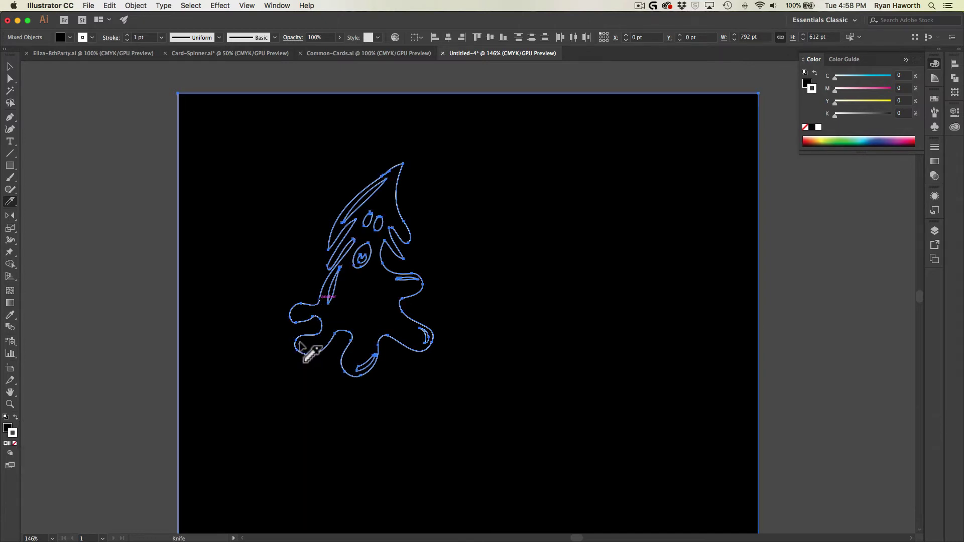
drag(300, 346, 301, 316)
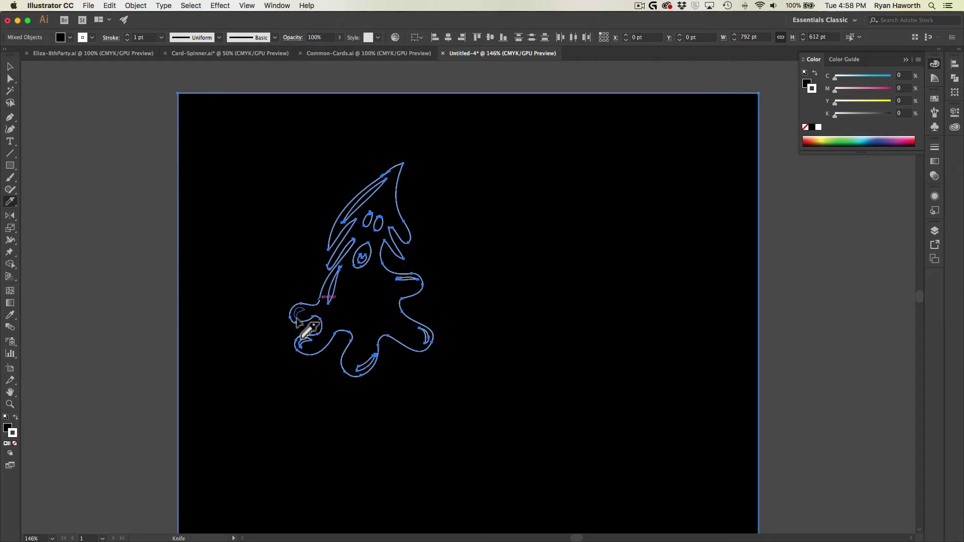
Preview the result by deleting the selected creature drawing, then restore it
key(v)
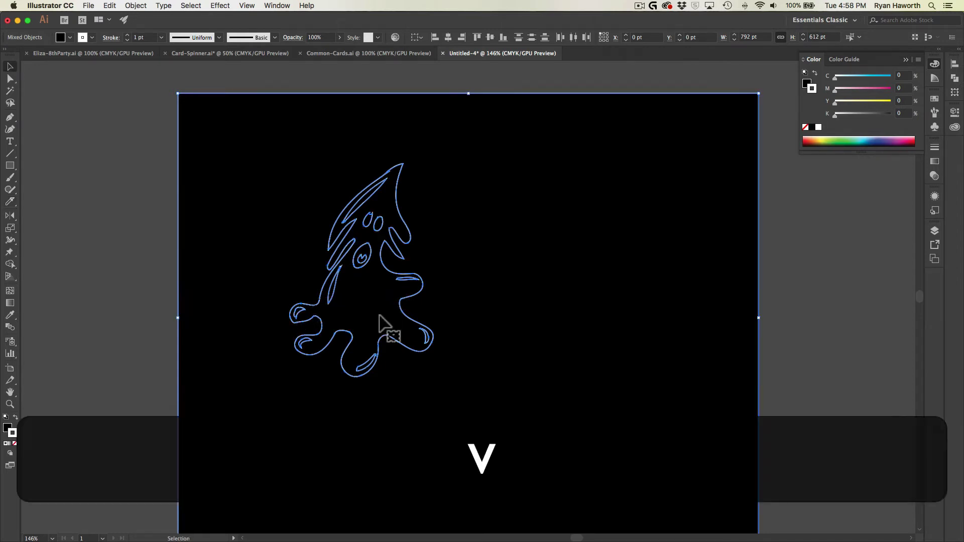
click(371, 307)
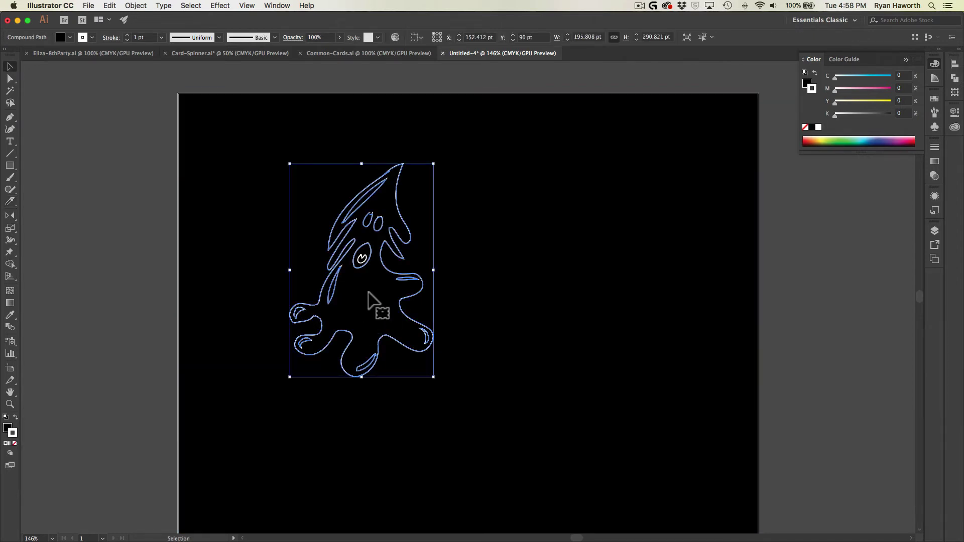
key(BackSpace)
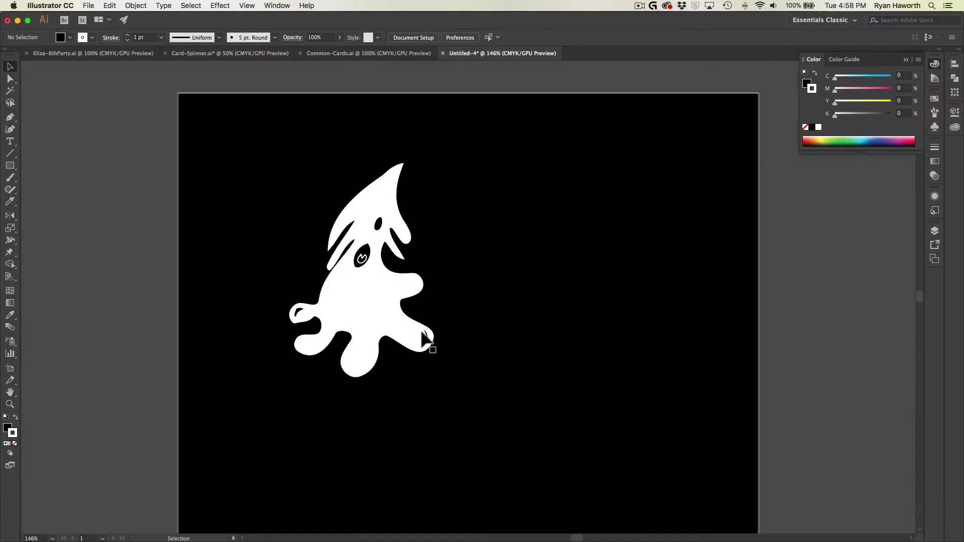
key(super+z)
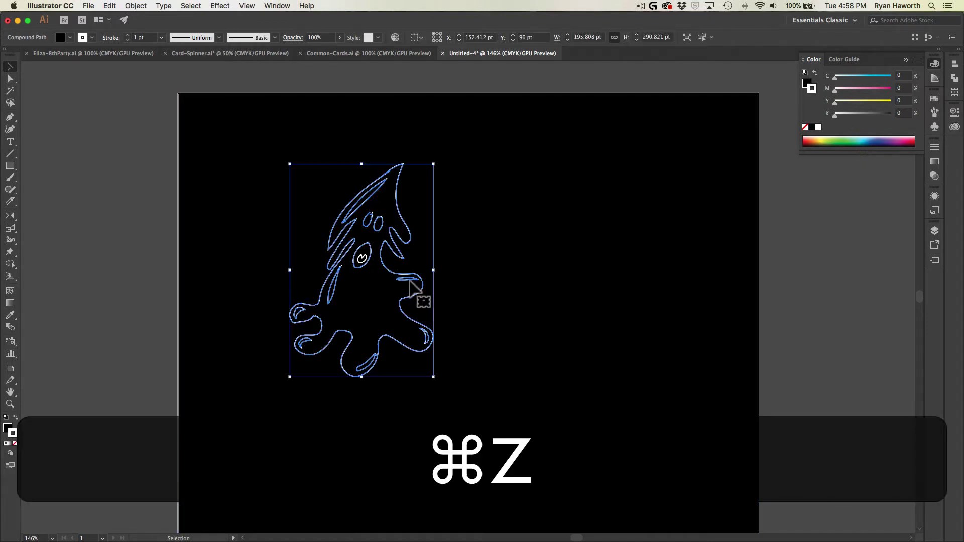
key(super+space)
Zoom onto the right-arm slit and move its left anchor point slightly right
drag(411, 272, 740, 419)
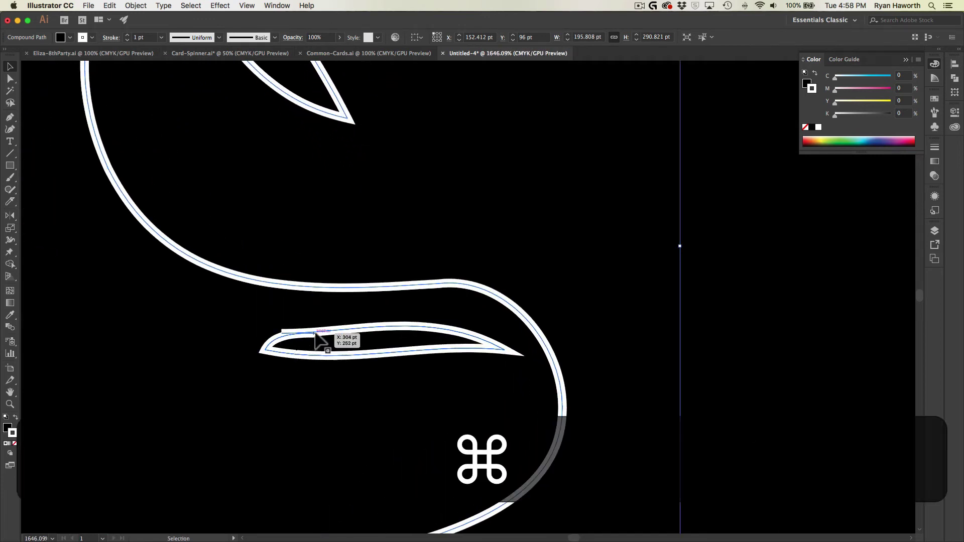
key(a)
mouse_move(315, 342)
mouse_down()
mouse_move(297, 331)
mouse_move(308, 332)
mouse_up()
key(super+z)
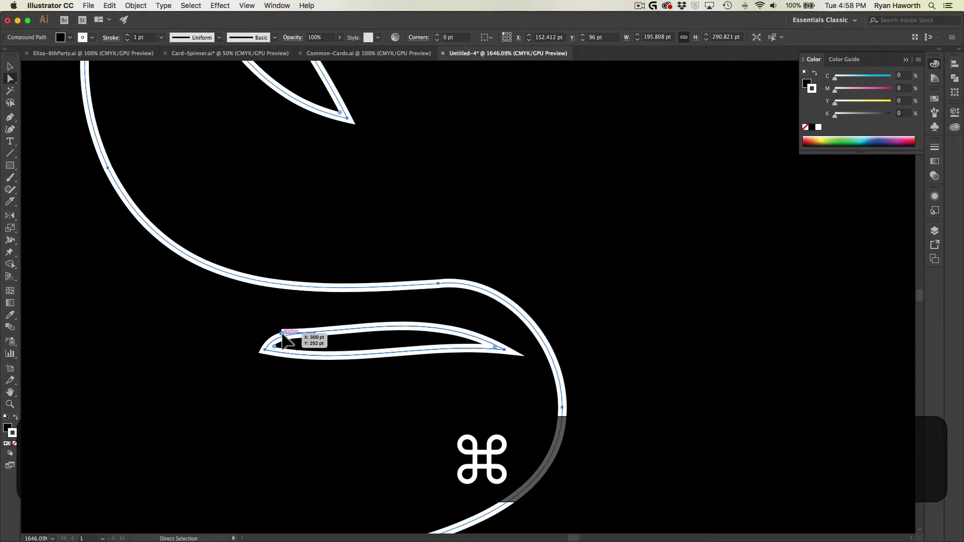
click(281, 332)
drag(282, 333, 317, 333)
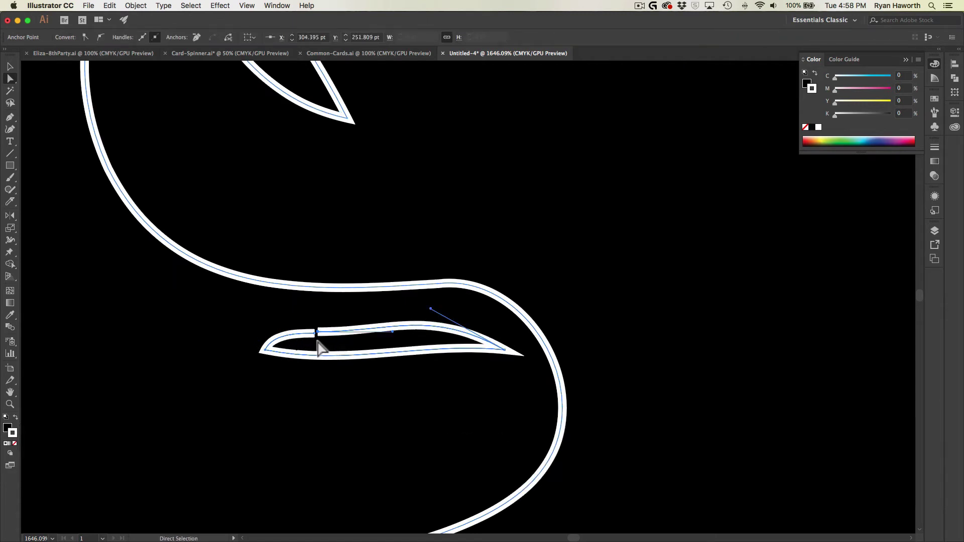
Try deleting the slit's top segment, then restore it
key(a)
key(p)
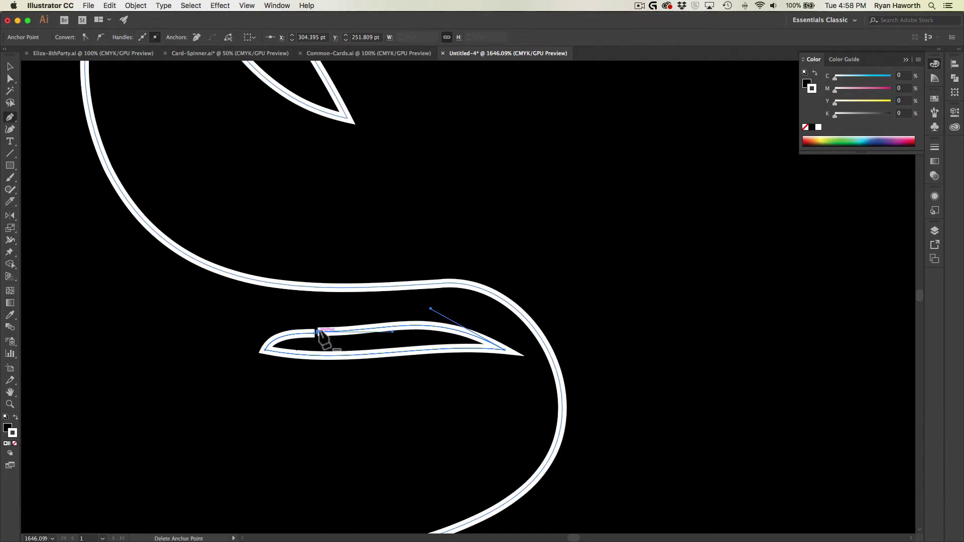
key(super)
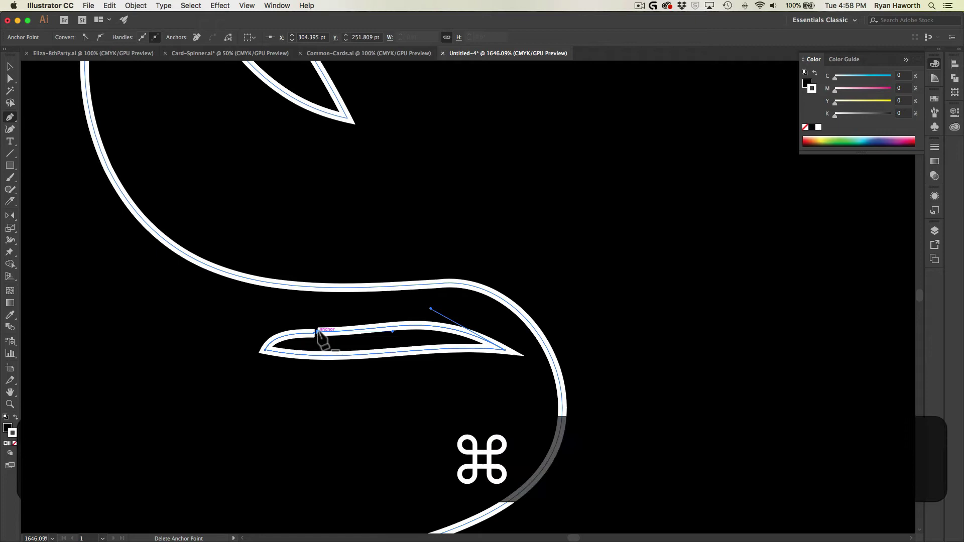
super+click(318, 332)
key(Delete)
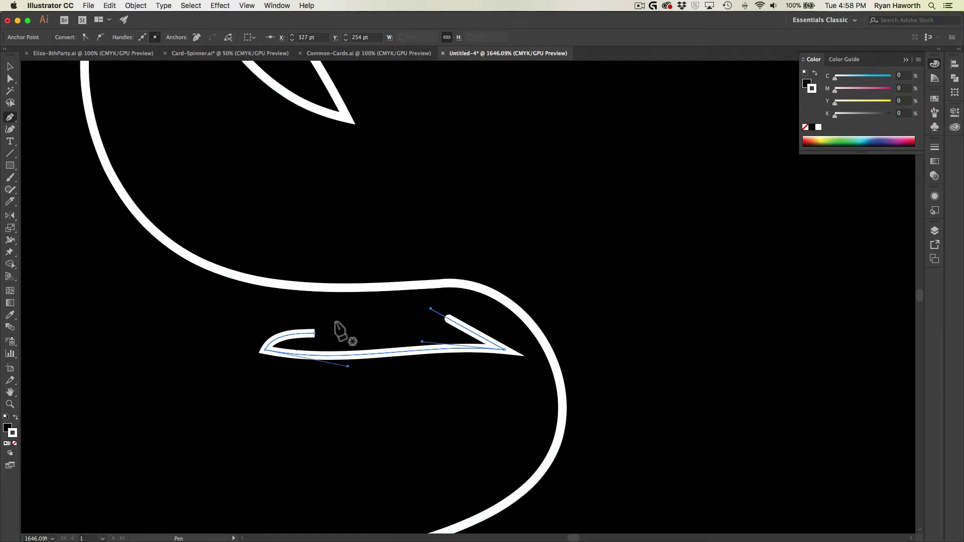
key(super+z)
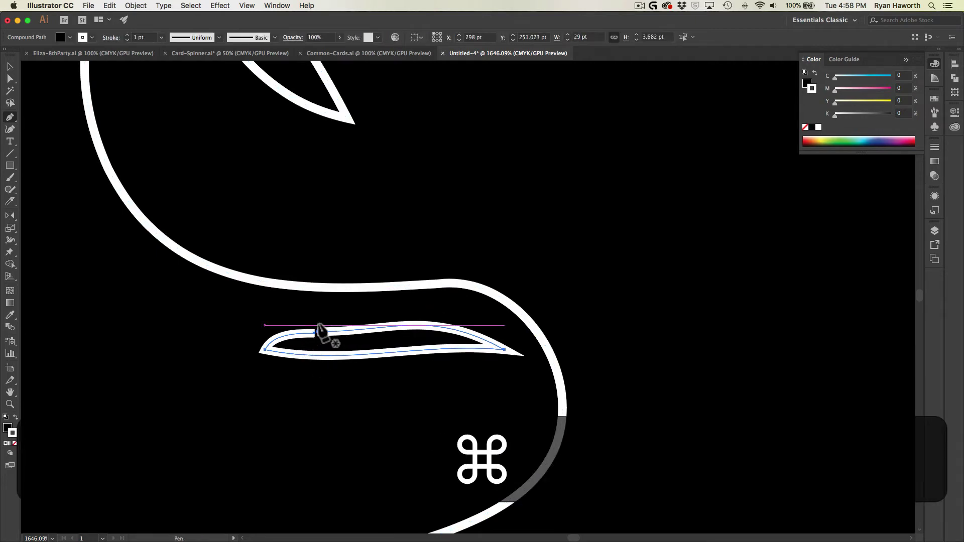
Select all paths and attempt a join, dismissing the resulting error message
key(q)
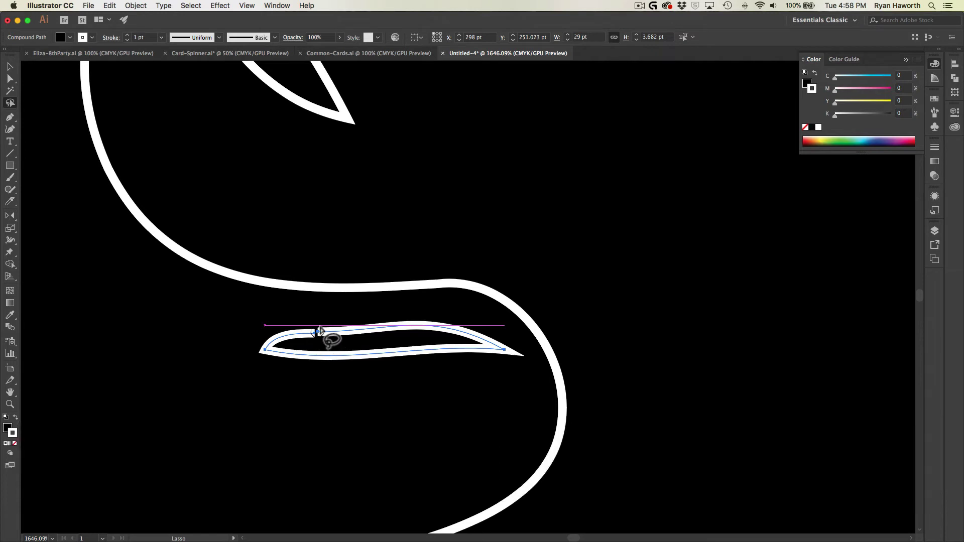
key(super+a)
key(super+j)
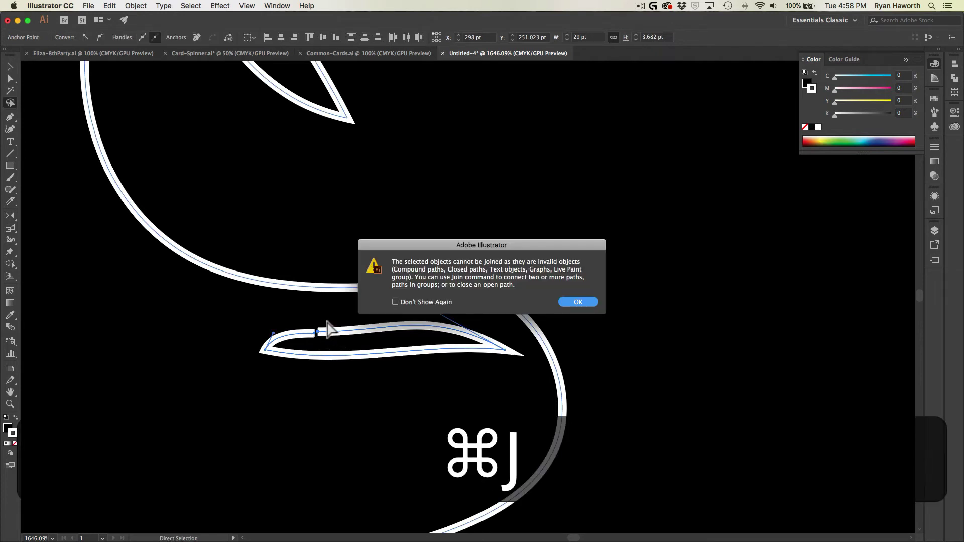
click(578, 302)
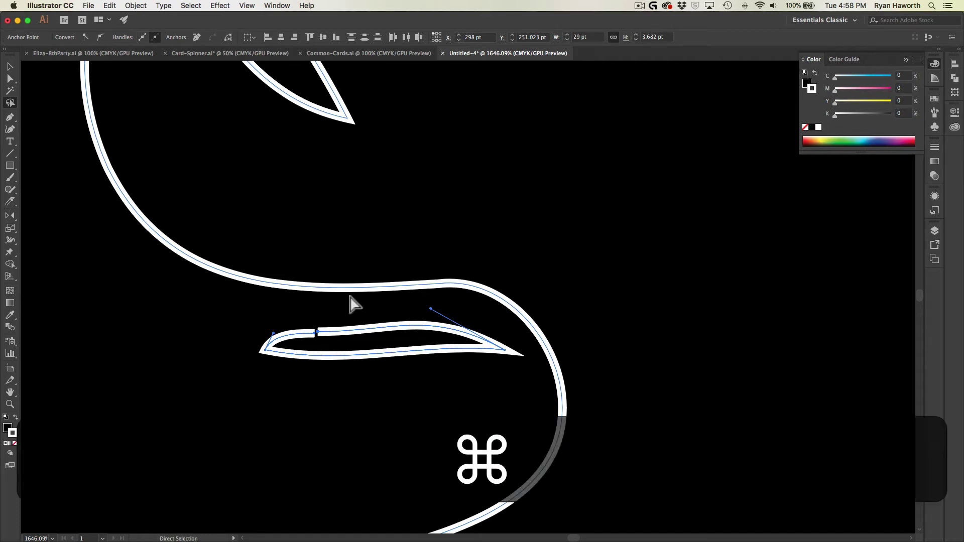
Fit the artboard in view, delete the stray anchor point, and zoom to the creature's head
key(super+0)
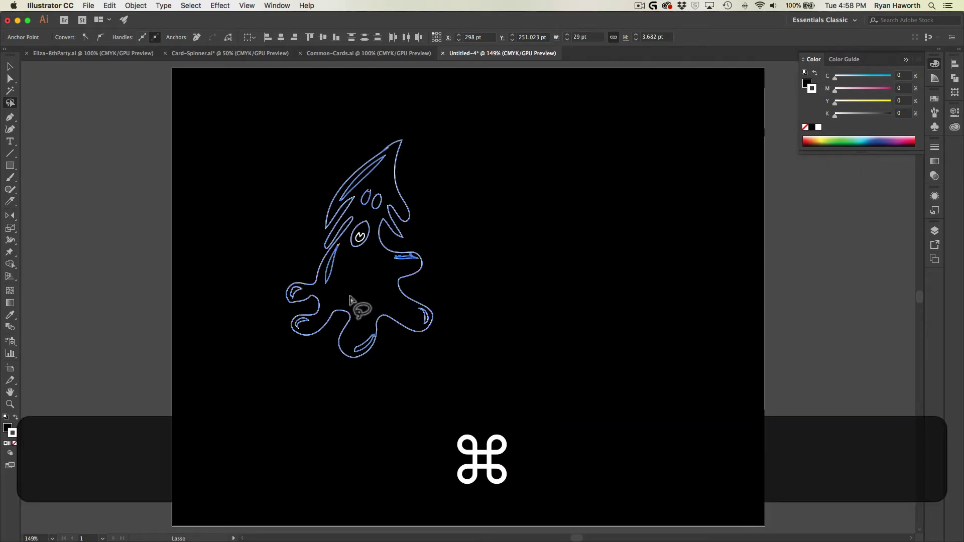
key(BackSpace)
click(351, 301)
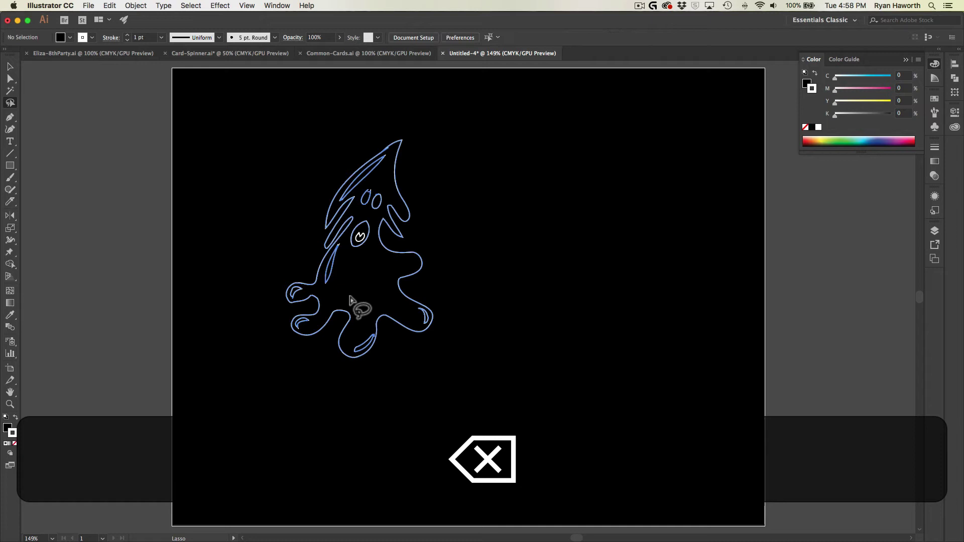
key(super+space)
drag(403, 243, 613, 377)
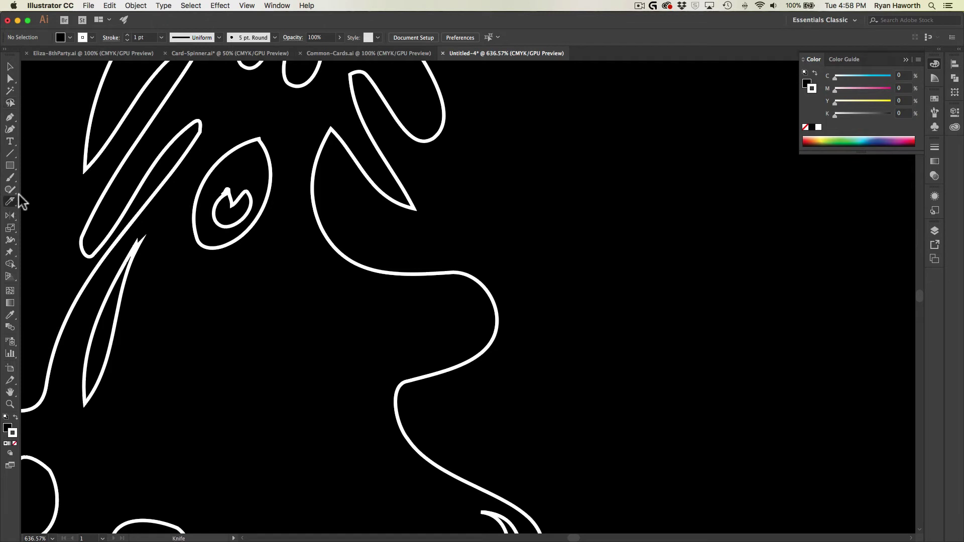
Knife a hook-shaped slit into the right arm, discarding a trial cut near the left spike
mouse_move(466, 308)
mouse_down()
mouse_move(460, 297)
mouse_move(409, 286)
mouse_move(385, 298)
mouse_move(442, 298)
mouse_move(471, 311)
mouse_move(466, 301)
mouse_up()
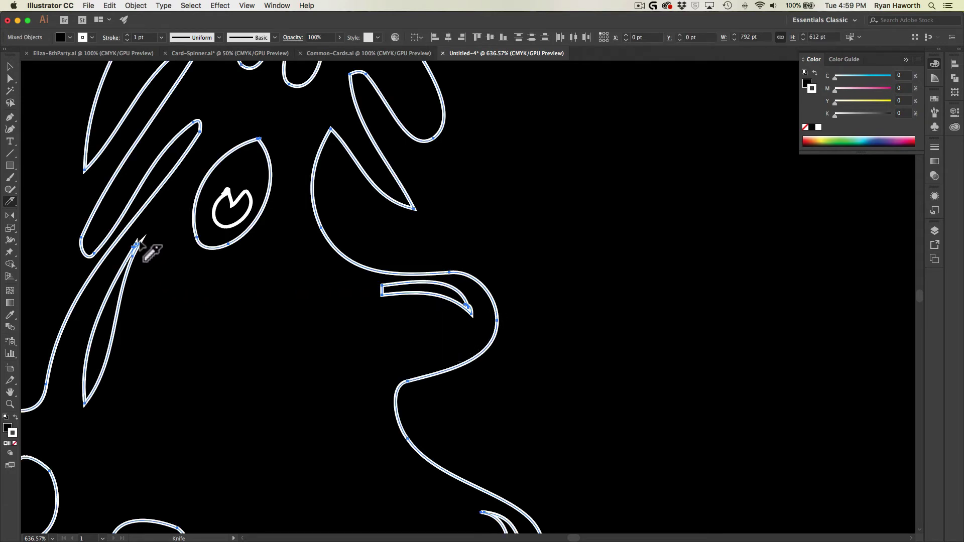
drag(137, 238, 142, 253)
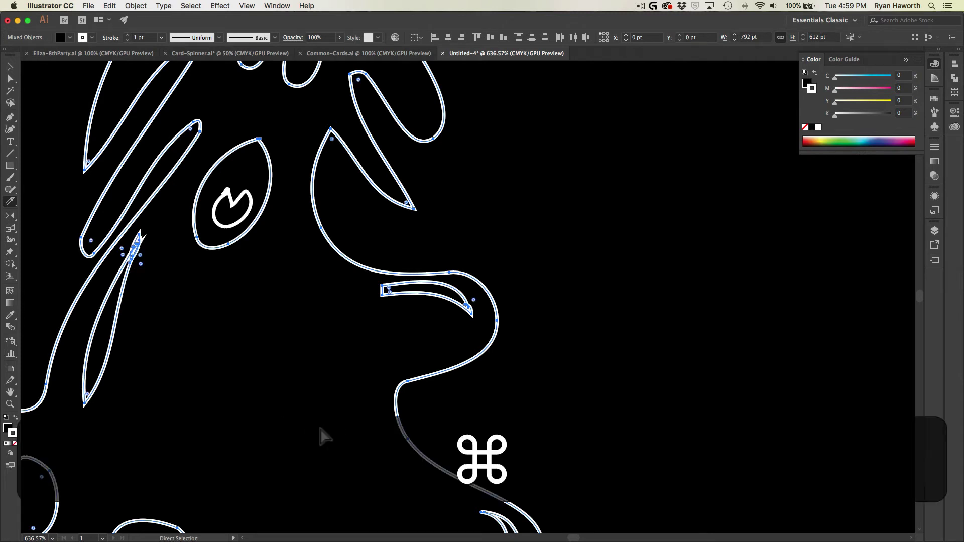
key(super+z)
key(v)
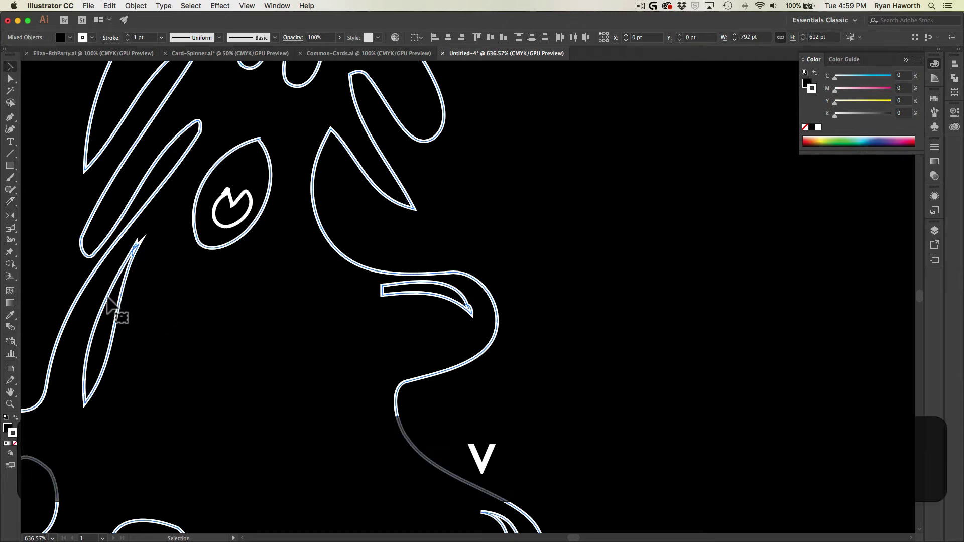
click(125, 333)
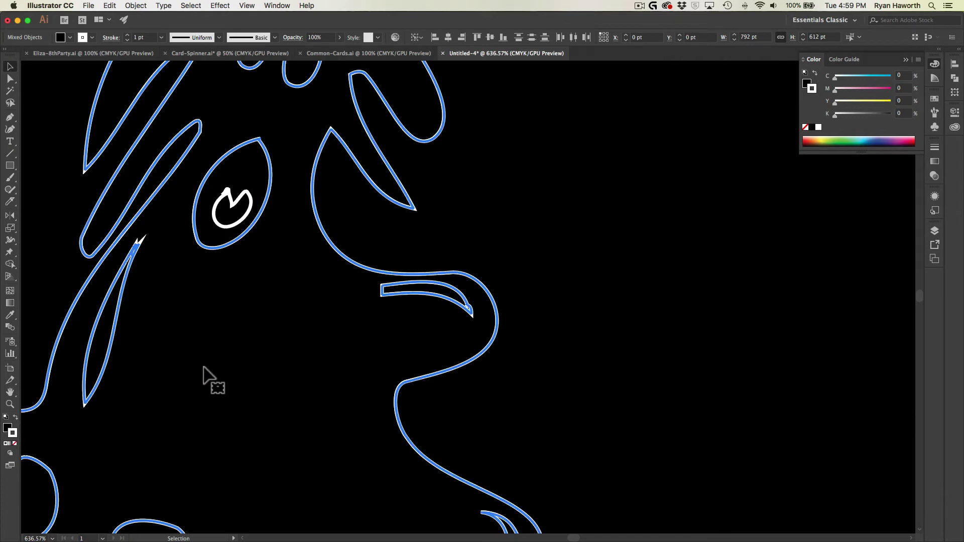
Reposition the anchor at the top of the left eye
click(248, 198)
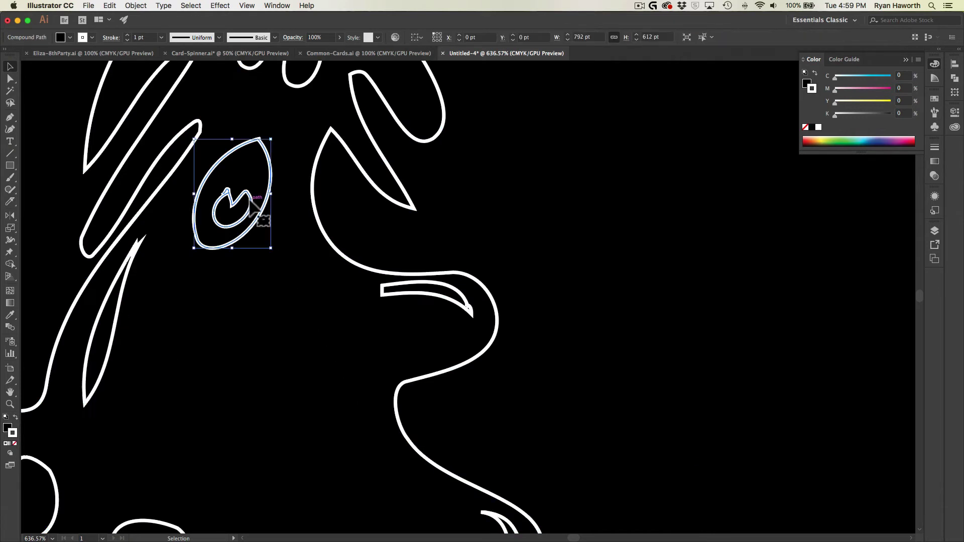
key(super+minus)
key(super+minus)
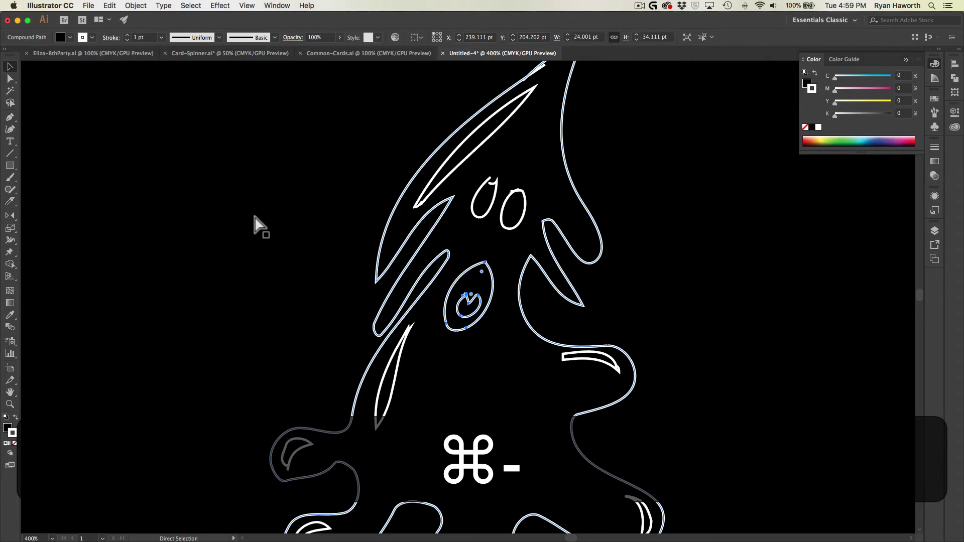
click(495, 181)
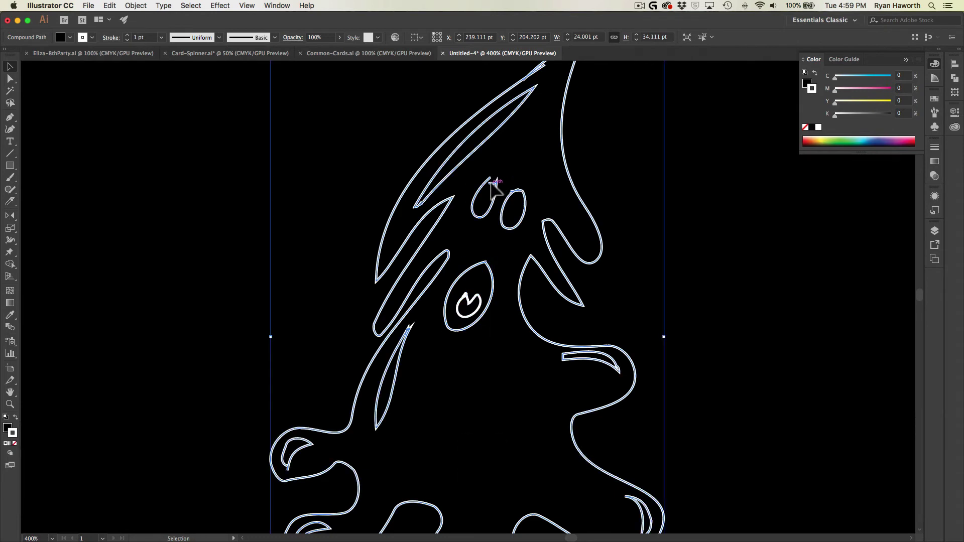
key(a)
click(497, 177)
click(497, 181)
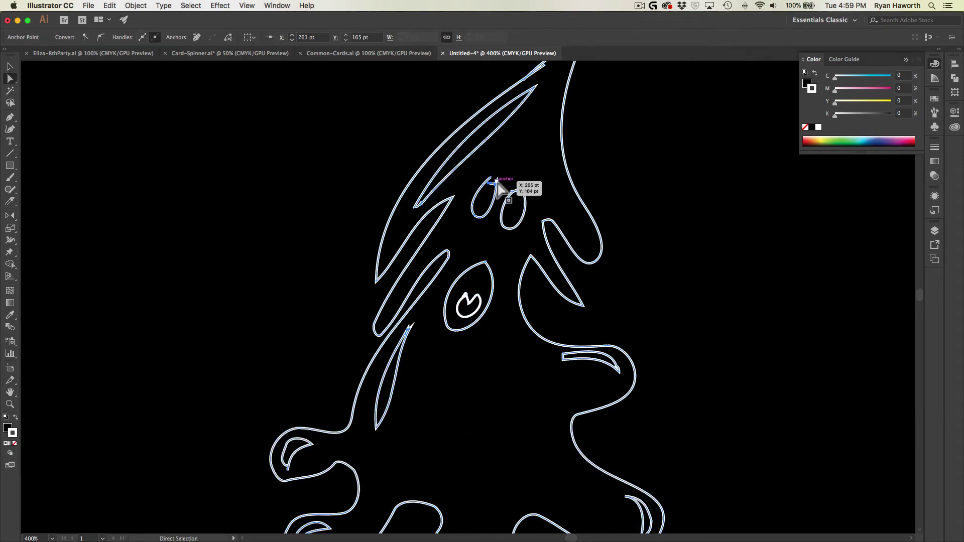
drag(492, 188, 490, 184)
Nudge the spike-tip and claw anchor points on the left arm and lower body
click(408, 328)
drag(436, 436, 461, 320)
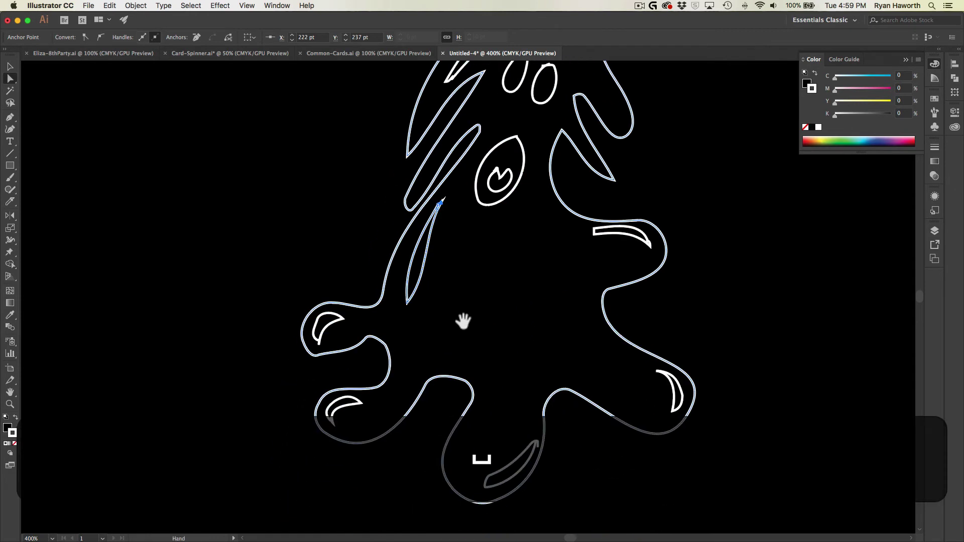
drag(320, 343, 320, 347)
drag(331, 421, 333, 423)
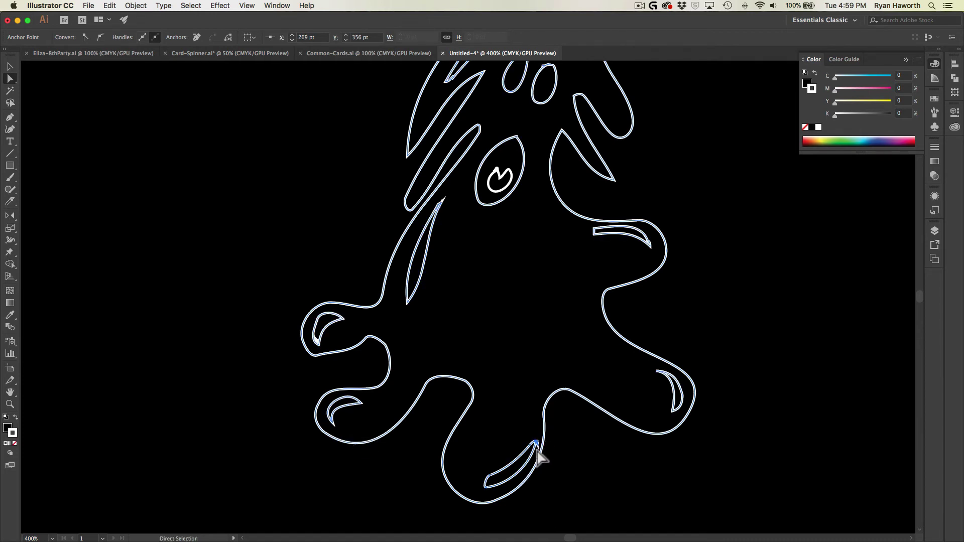
drag(536, 441, 536, 443)
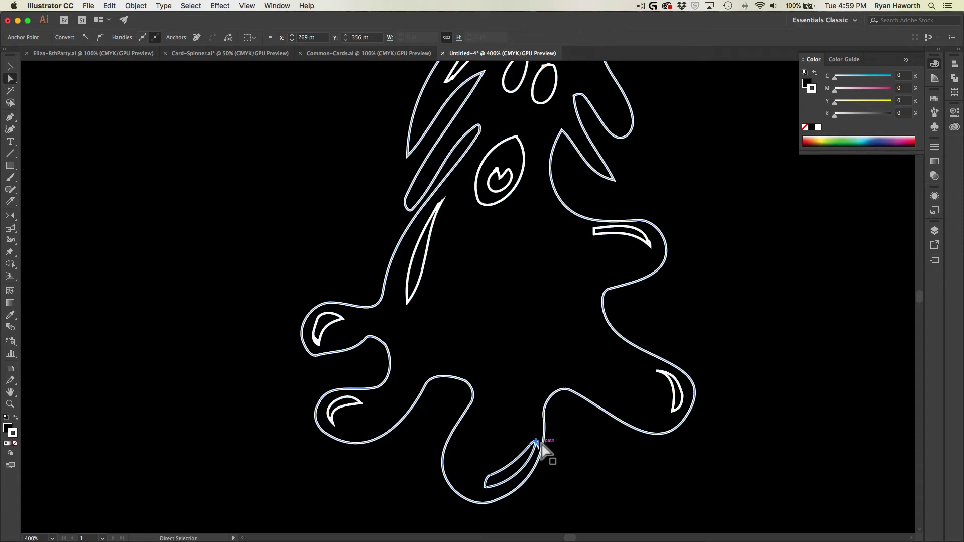
key(a)
key(p)
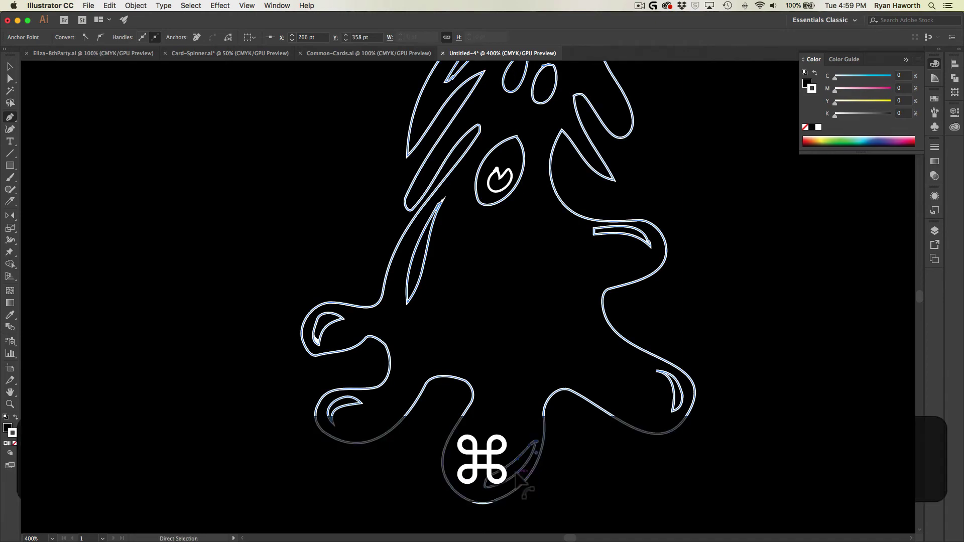
key(super+a)
key(shift+super+a)
key(shift+m)
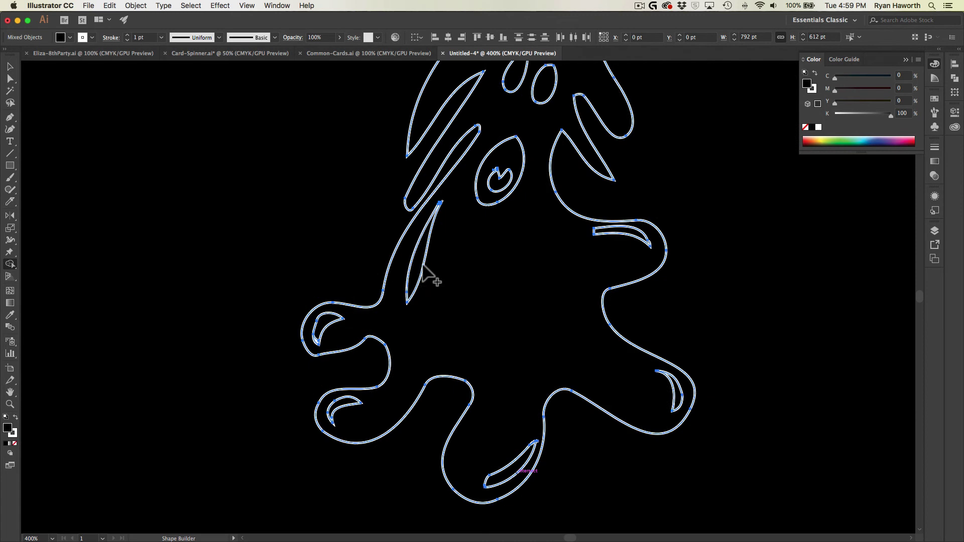
click(508, 160)
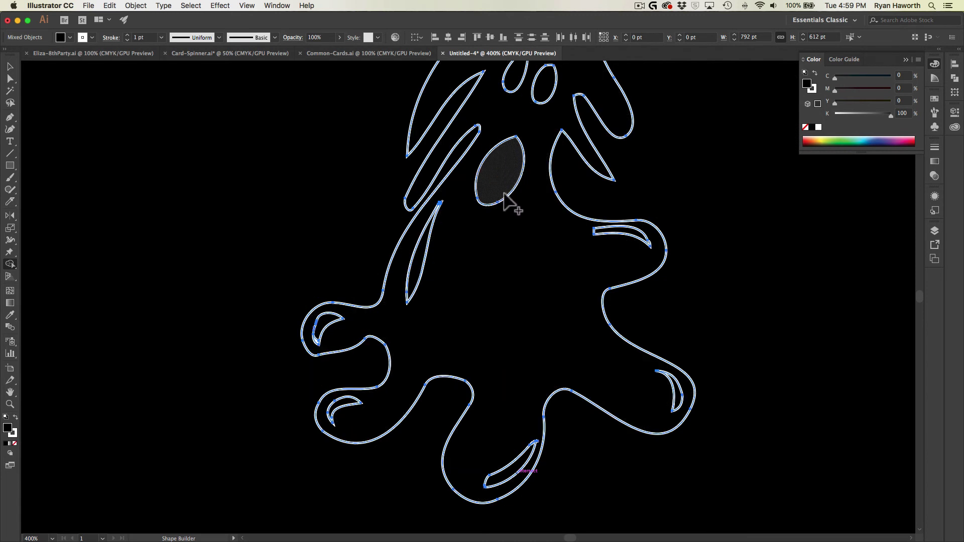
key(super+z)
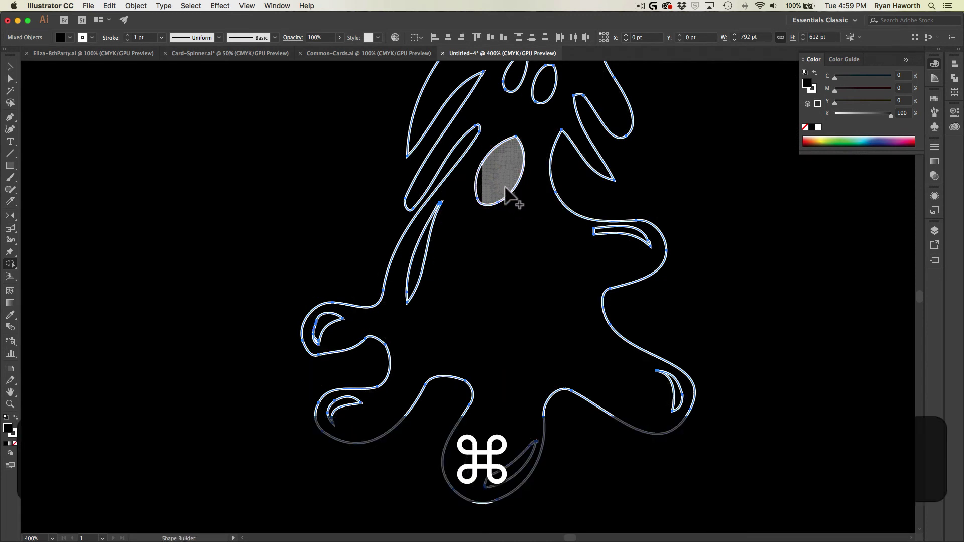
key(super+z)
key(super+z)
key(super+z)
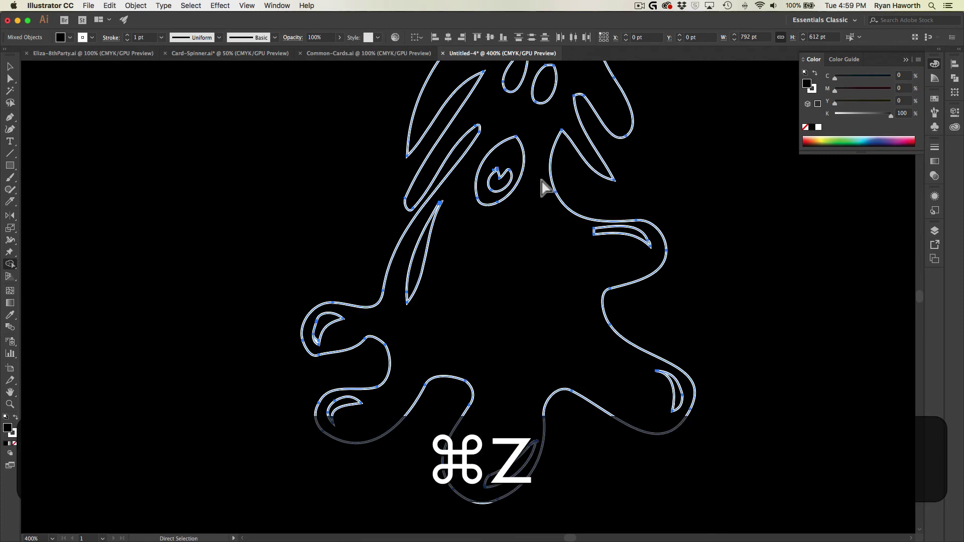
drag(542, 244, 485, 427)
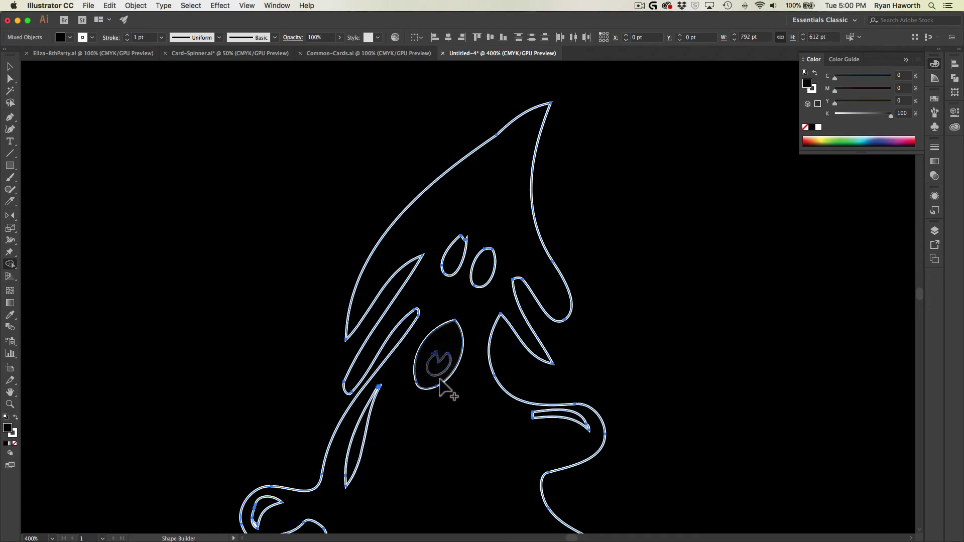
key(super+space)
key(super+space)
drag(430, 344, 693, 431)
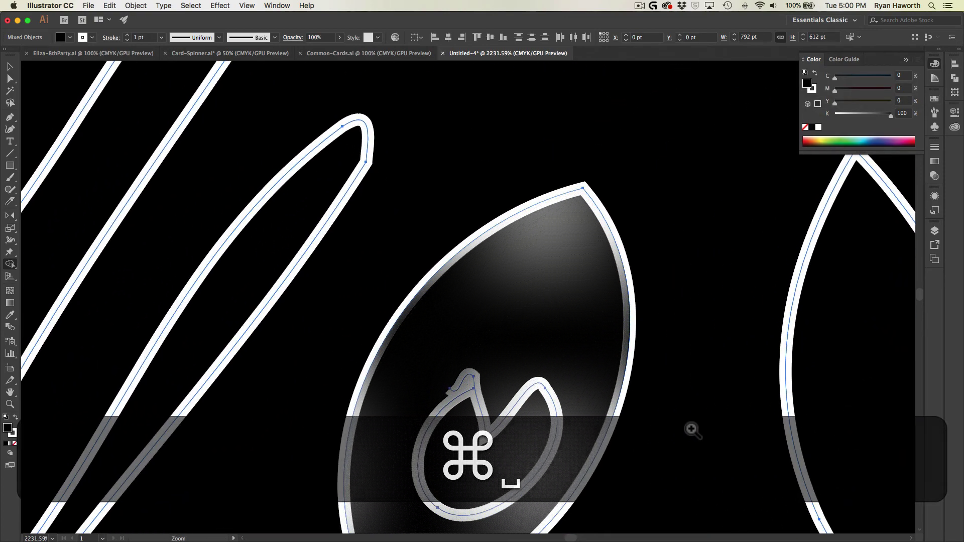
key(super+a)
key(a)
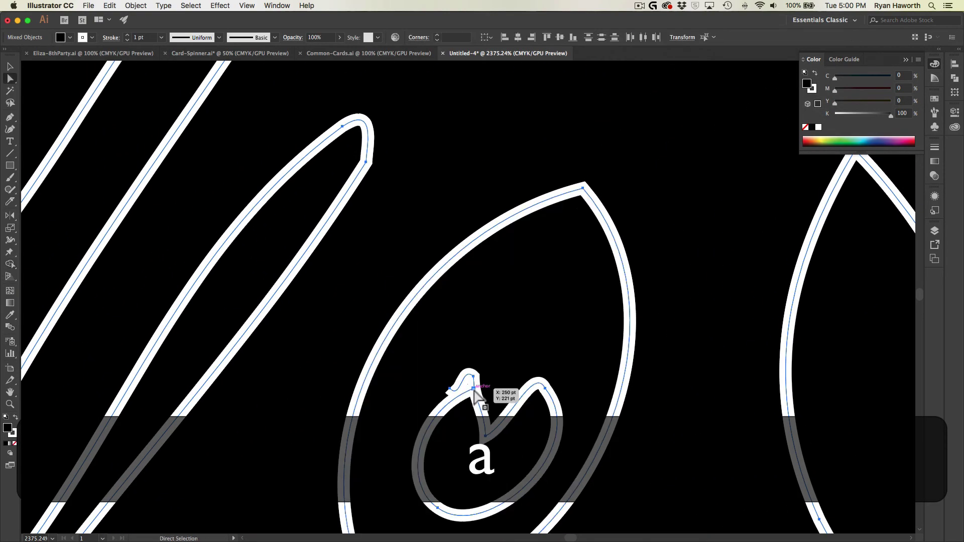
drag(450, 390, 467, 384)
key(super+z)
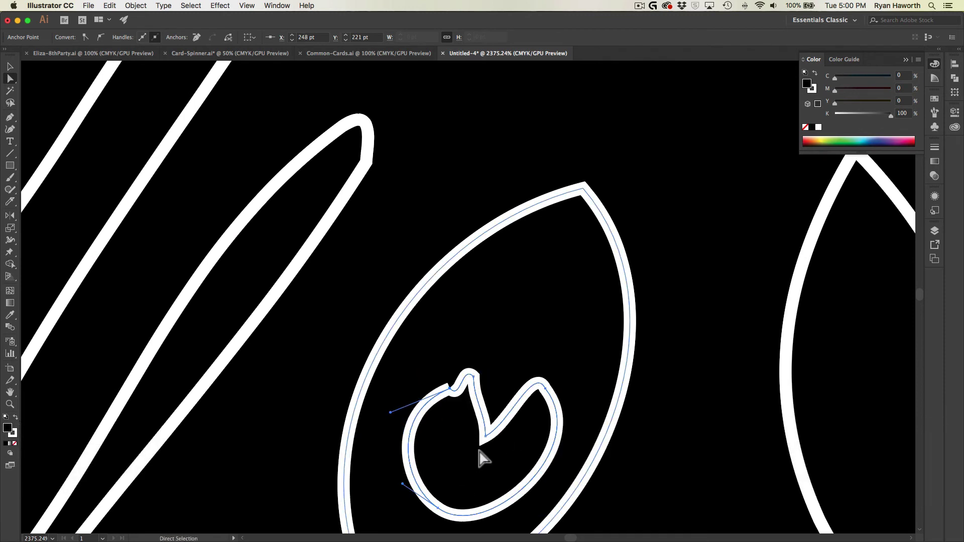
key(super+minus)
key(super+minus)
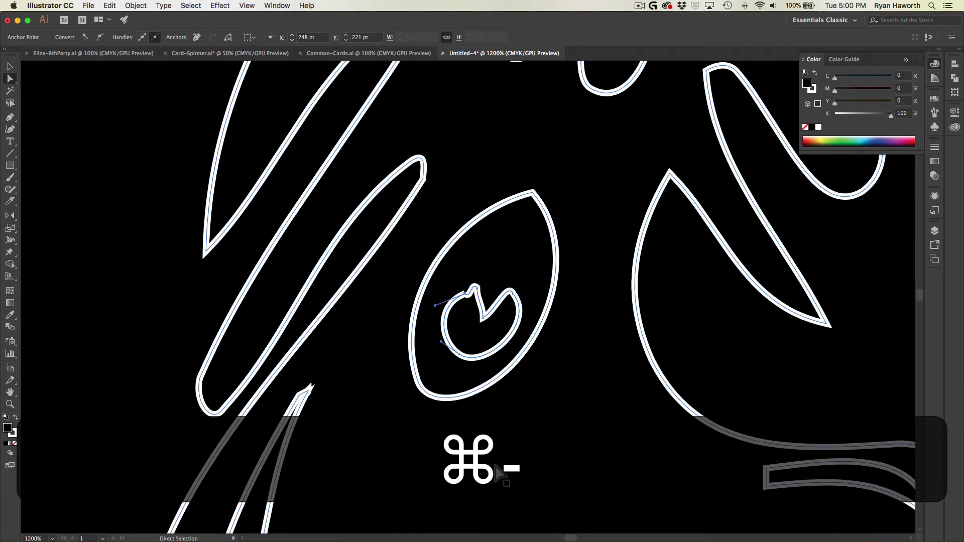
key(shift+m)
key(v)
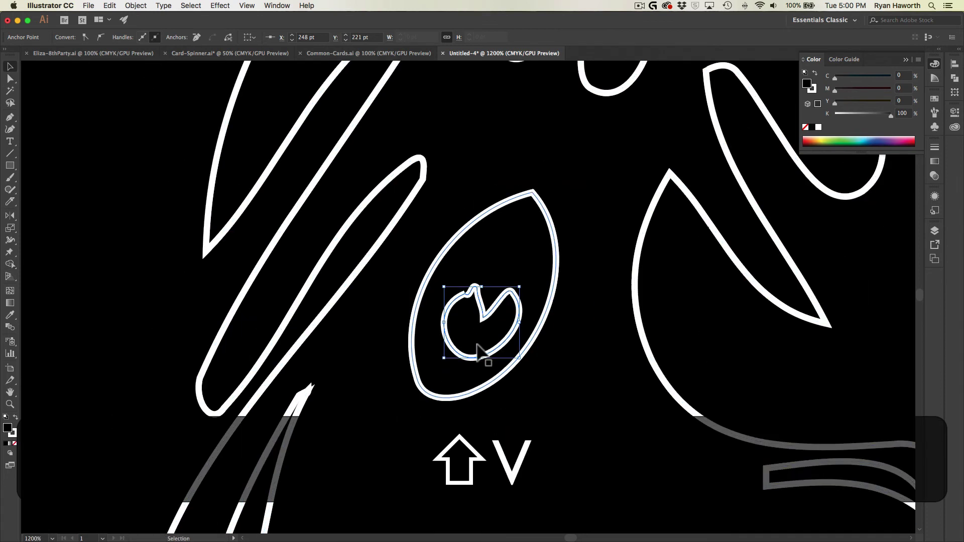
click(496, 352)
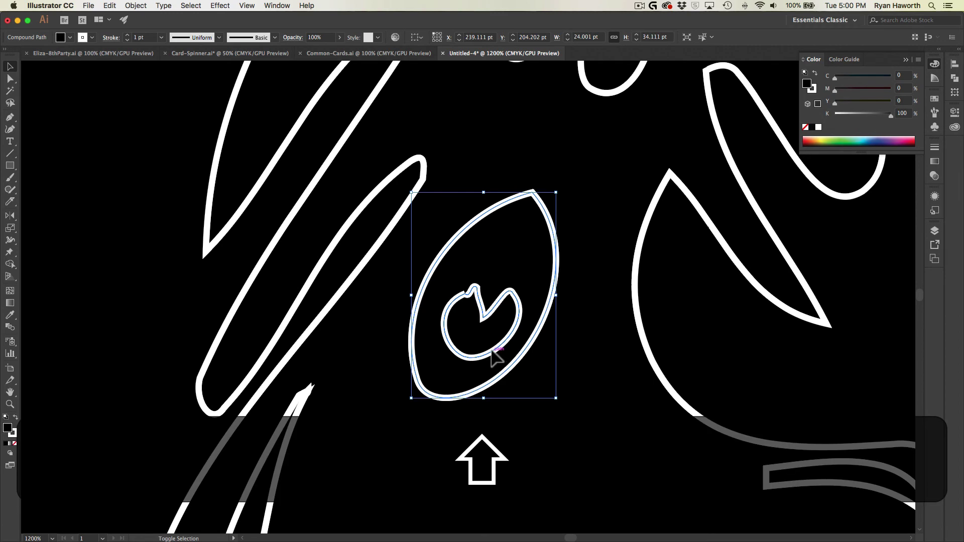
key(super+a)
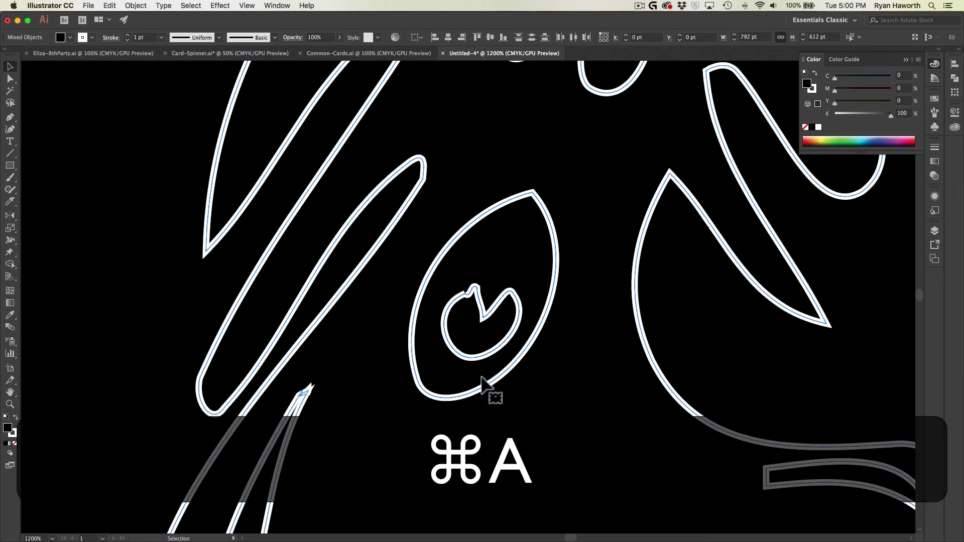
key(shift+m)
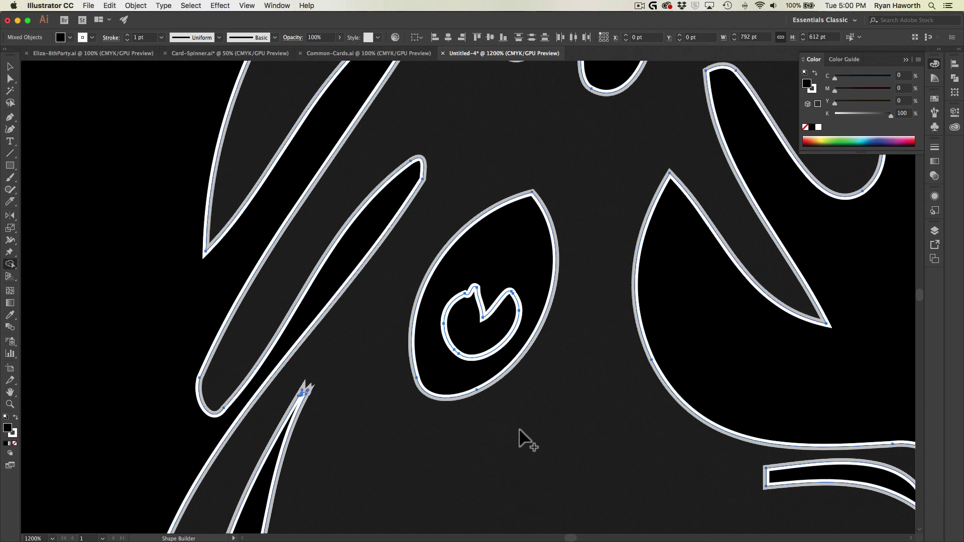
key(super+minus)
key(super+minus)
key(super+minus)
key(super+minus)
key(super+minus)
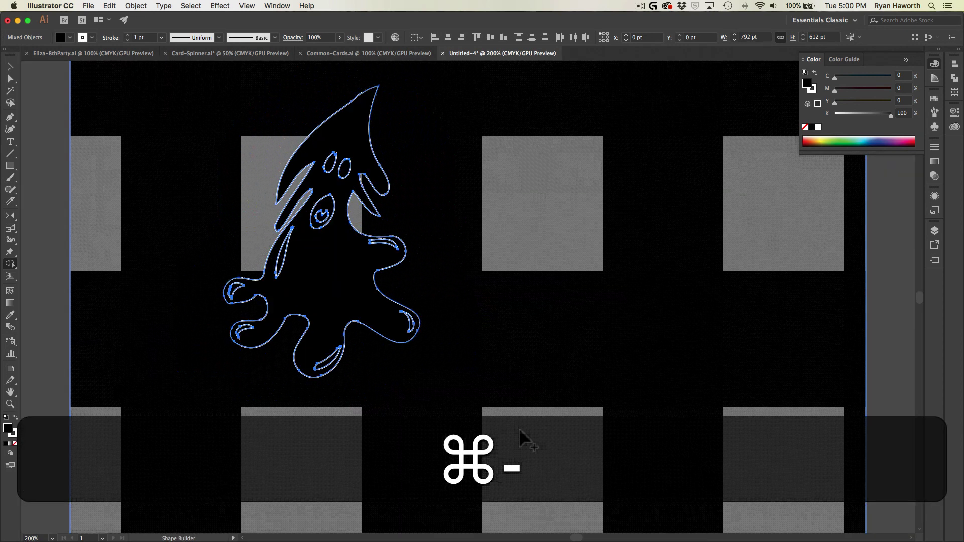
Delete the black shape covering the creature and the swirl inside its eye
key(space)
drag(513, 290, 555, 300)
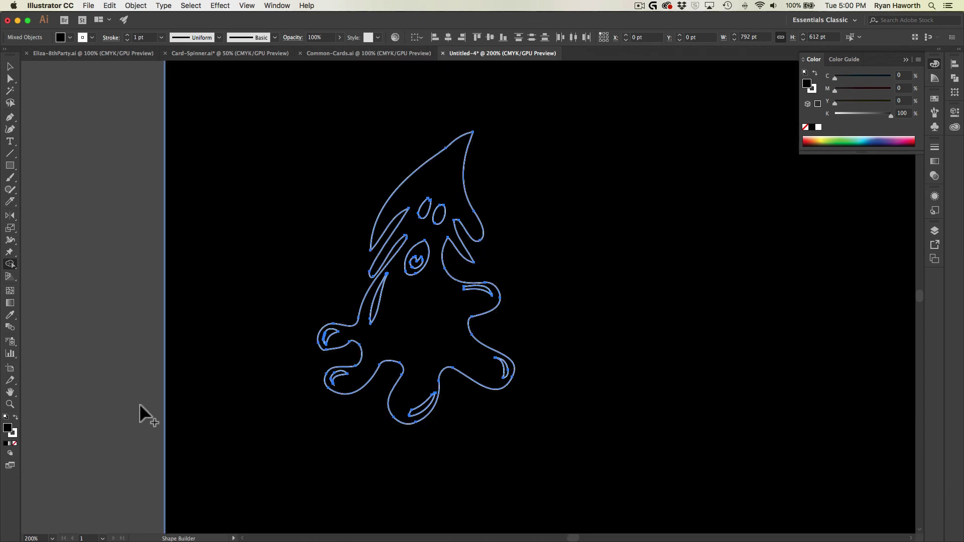
key(v)
click(142, 411)
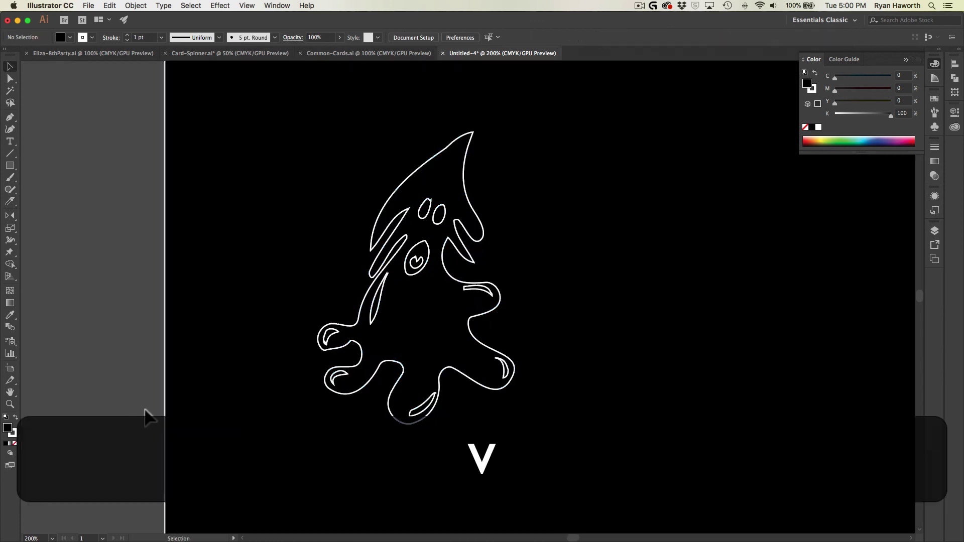
click(427, 331)
key(BackSpace)
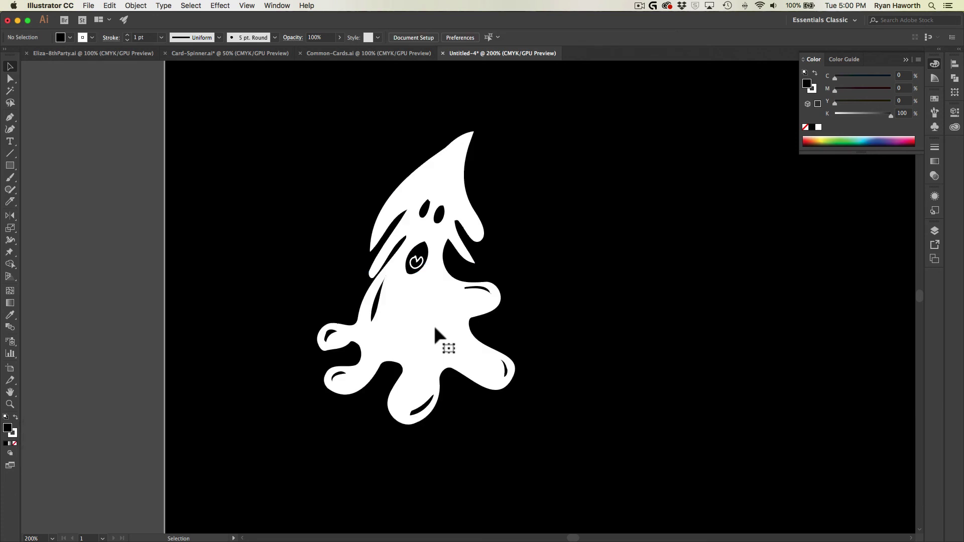
click(416, 261)
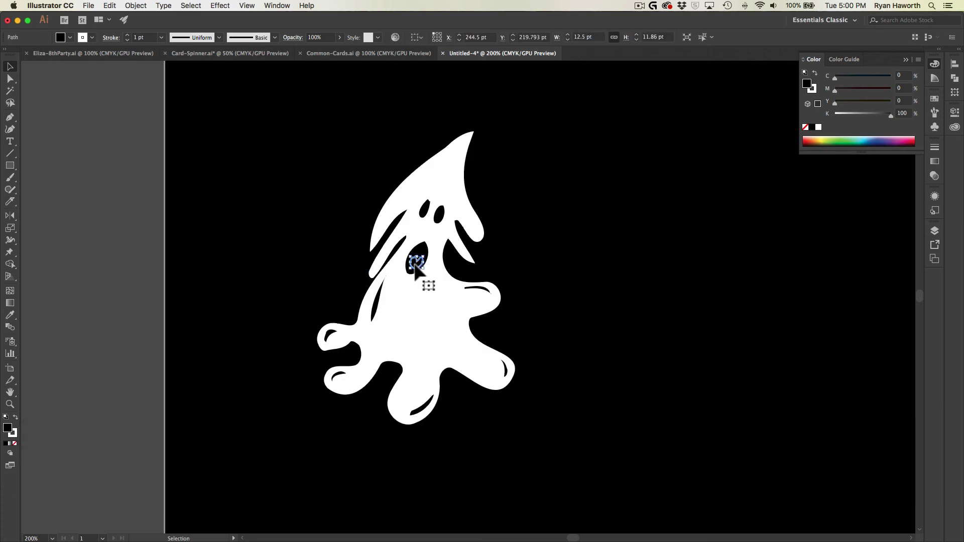
key(BackSpace)
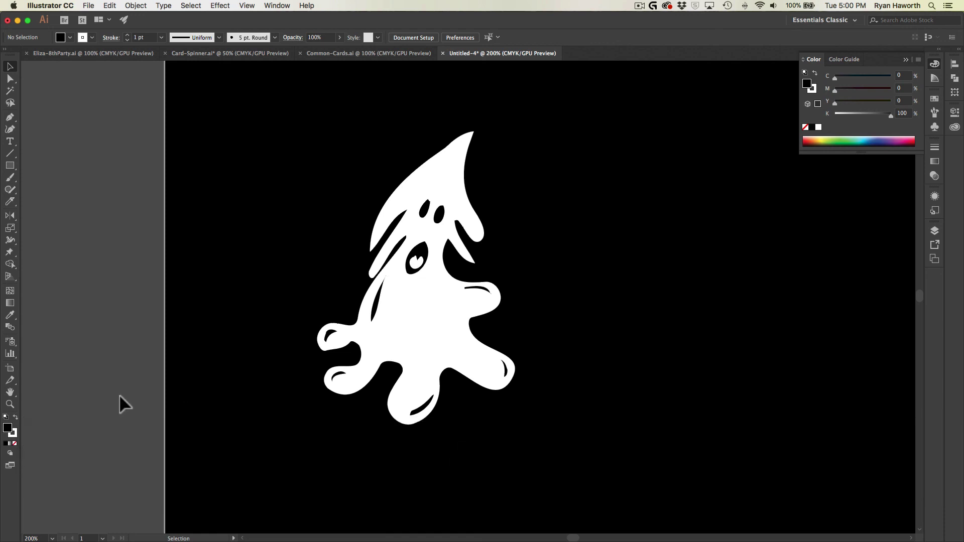